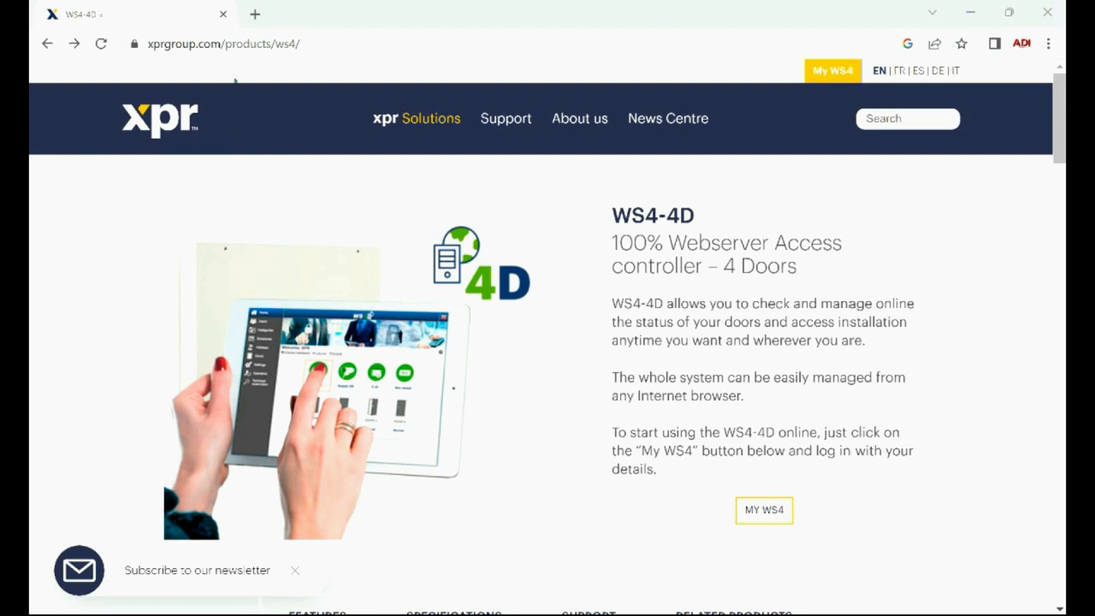
Step: Download the Device Finder utility from the support section of the WS4-4D product page and open the downloaded file's options
click(311, 44)
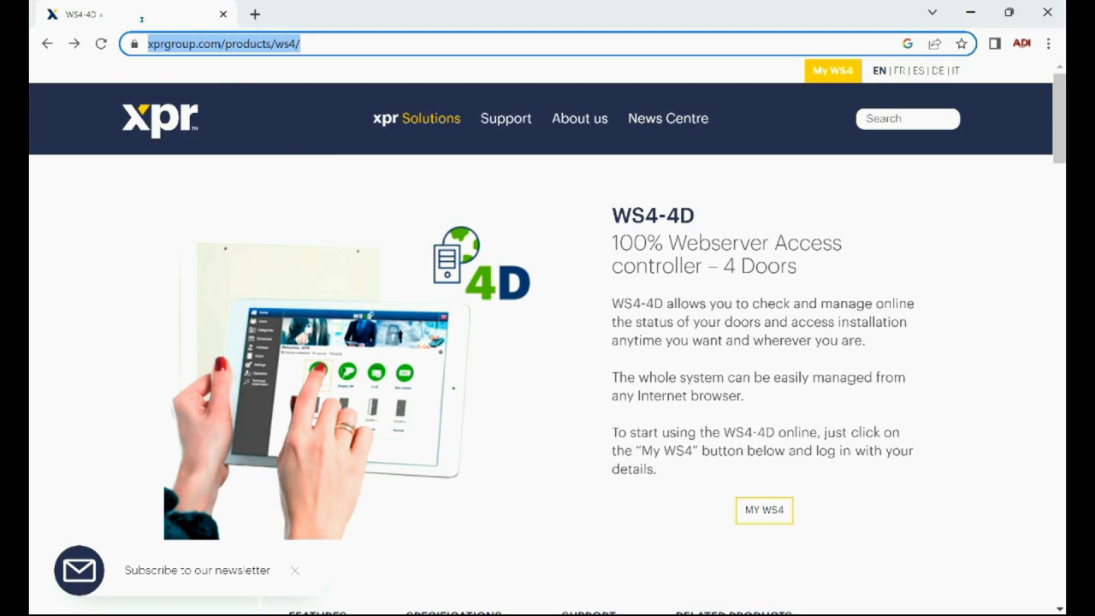
click(441, 85)
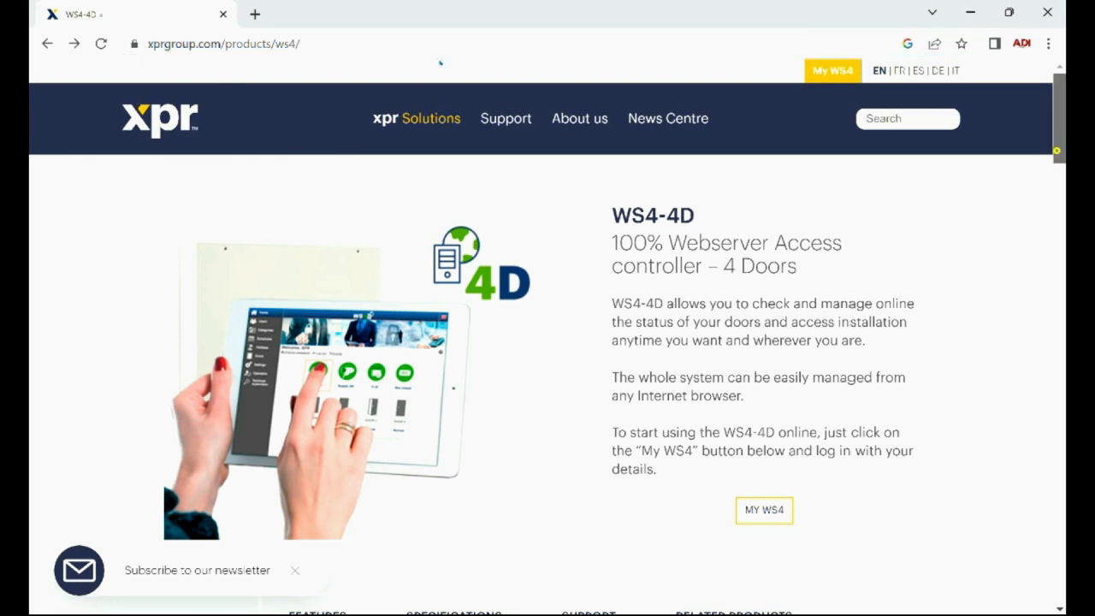
scroll(444, 94, down, 5)
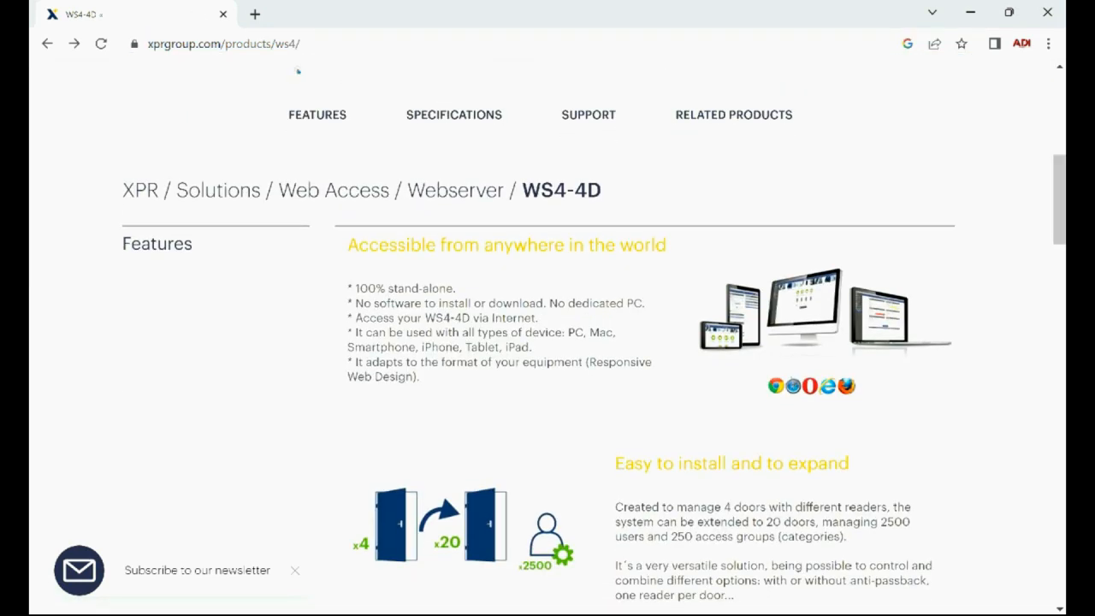
click(602, 114)
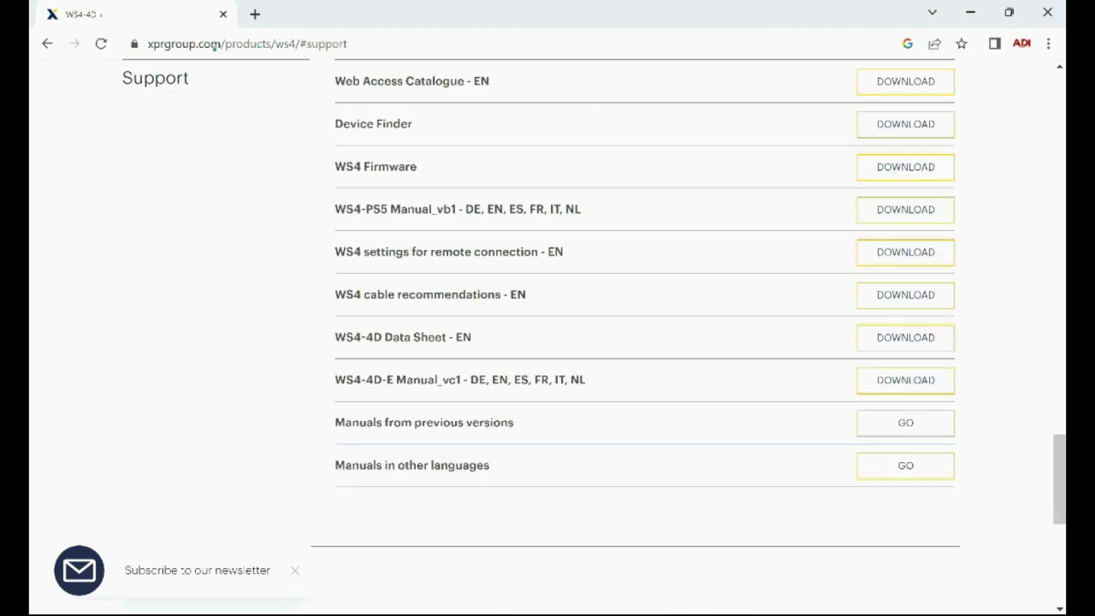
drag(414, 123, 333, 124)
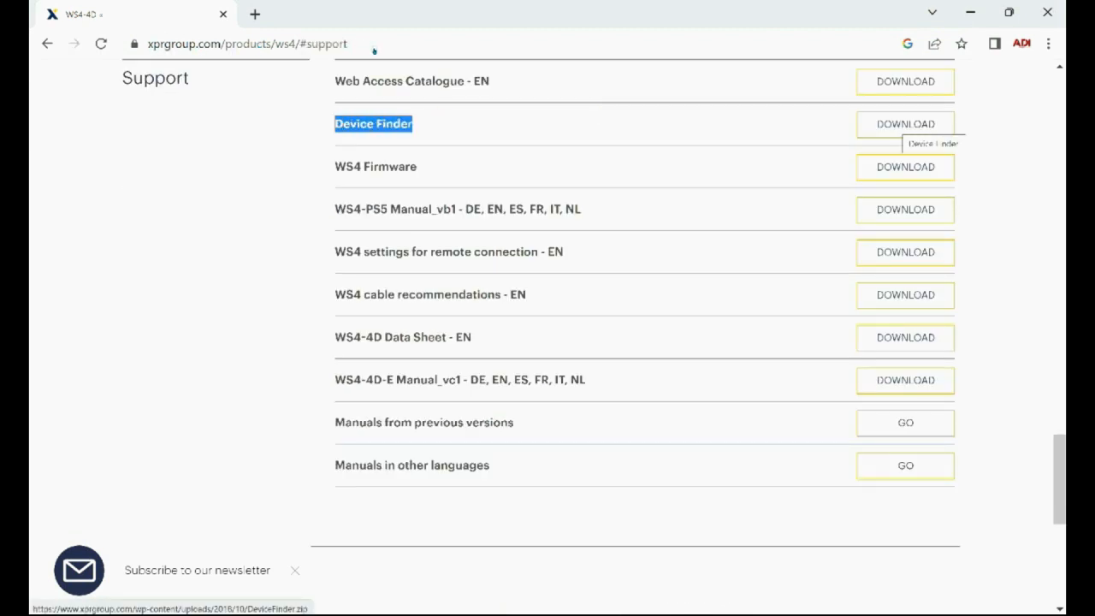
click(894, 124)
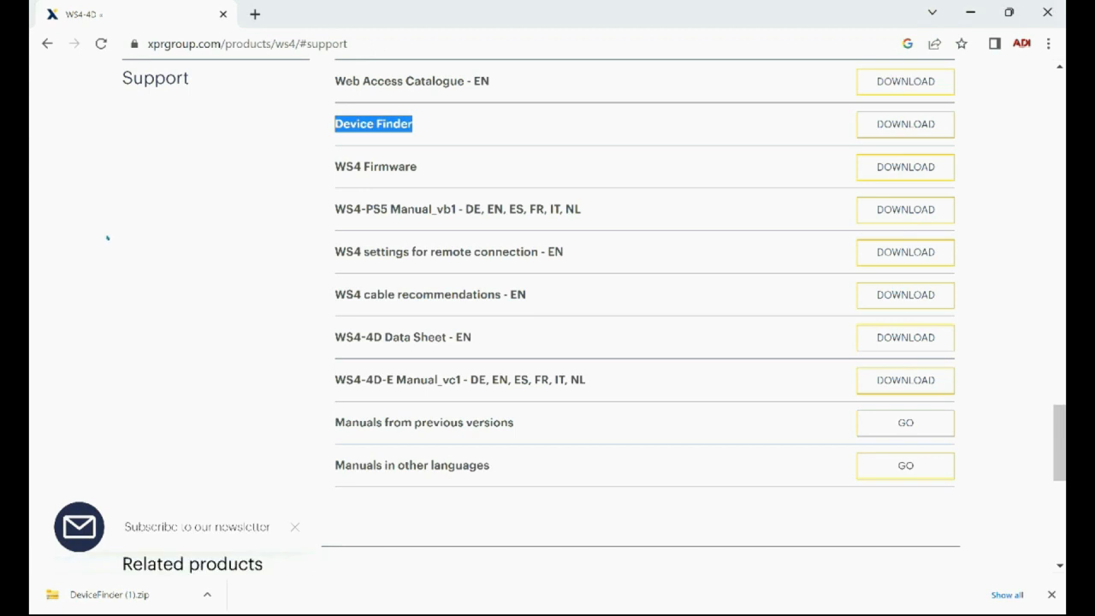
click(207, 594)
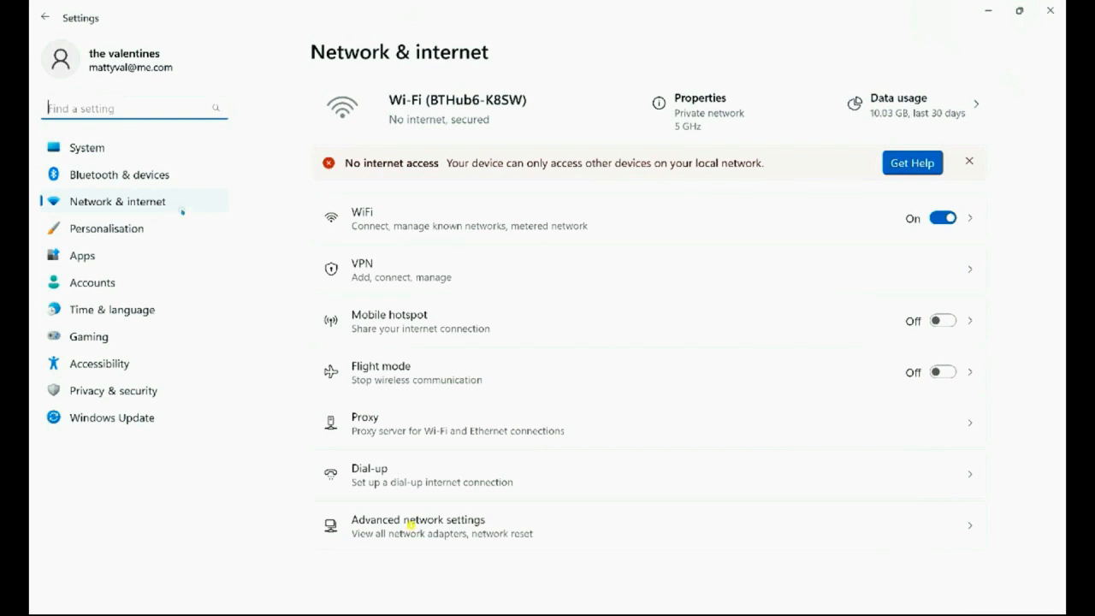
Step: Give the Wi-Fi adapter a static IPv4 address of 192.168.50.10 with subnet mask 255.255.255.0 in the Windows network settings
click(413, 526)
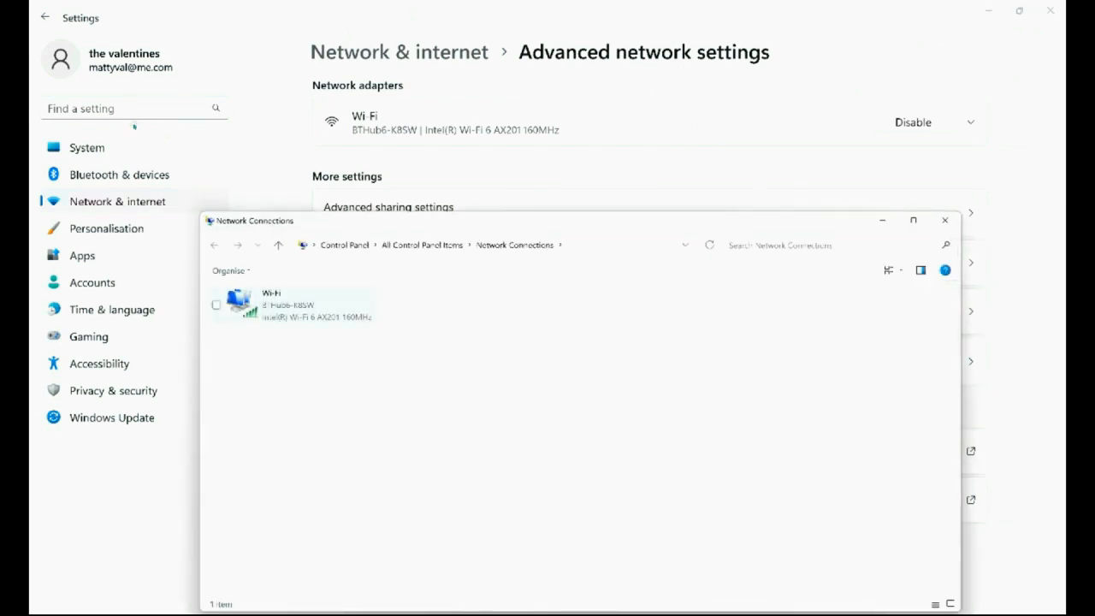
click(290, 306)
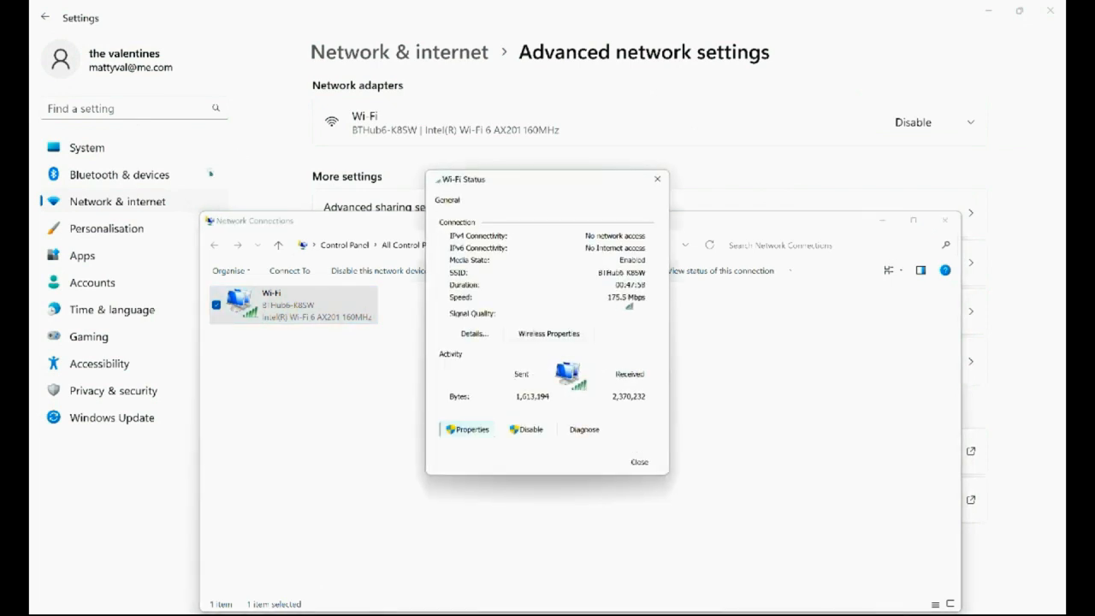
click(471, 430)
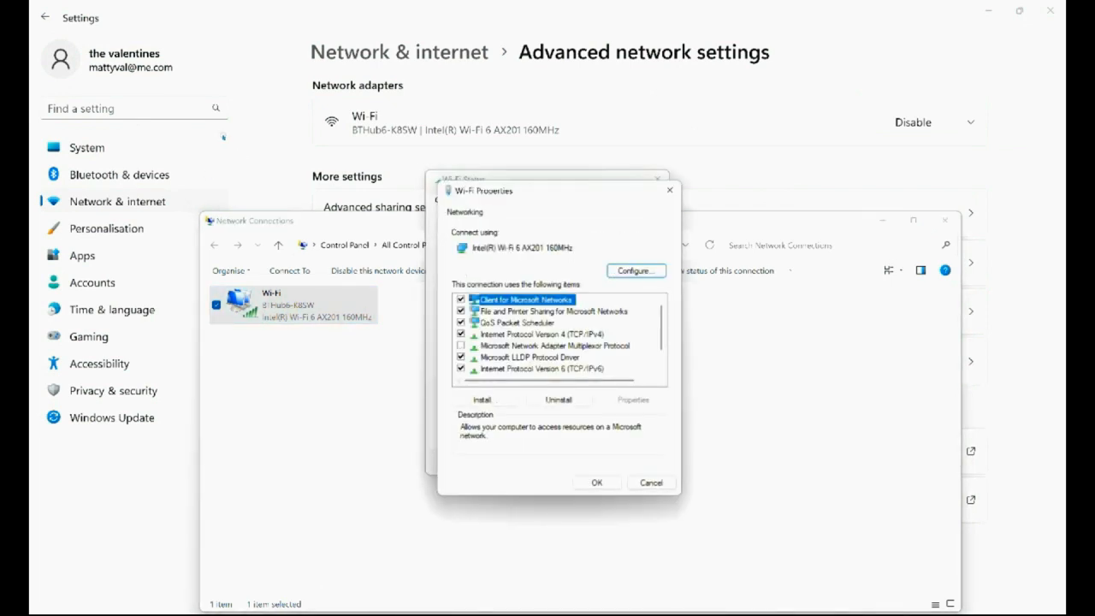
click(548, 335)
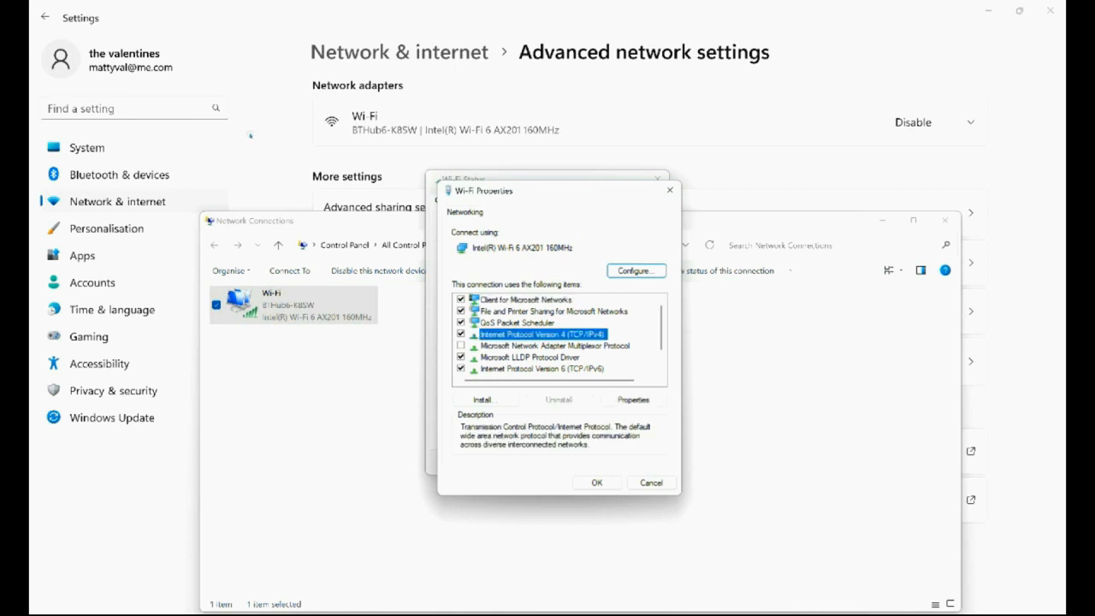
click(633, 399)
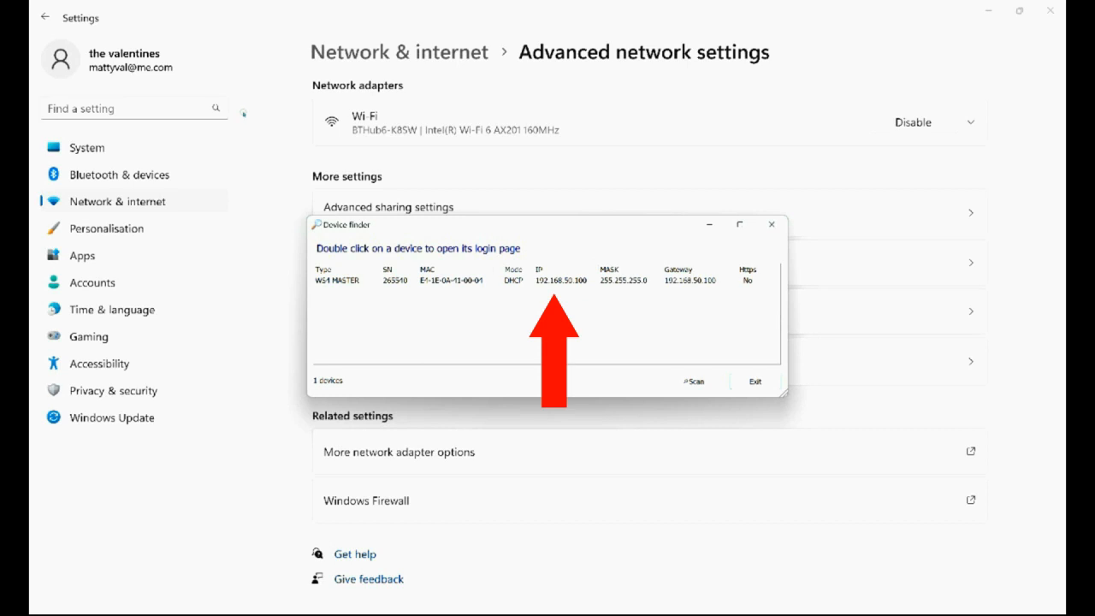
mouse_move(312, 255)
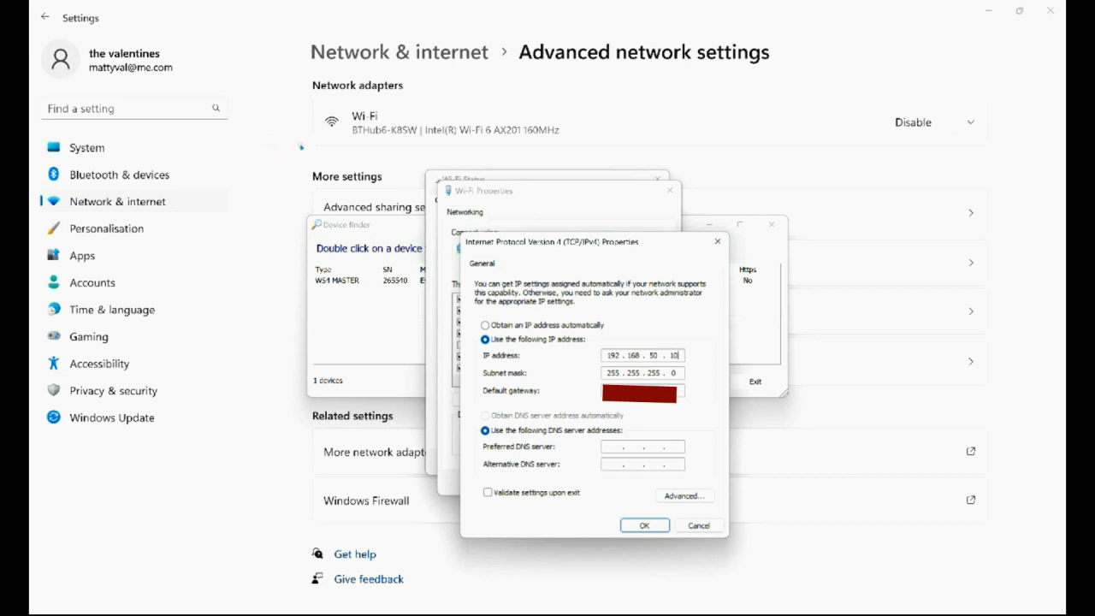
key(Return)
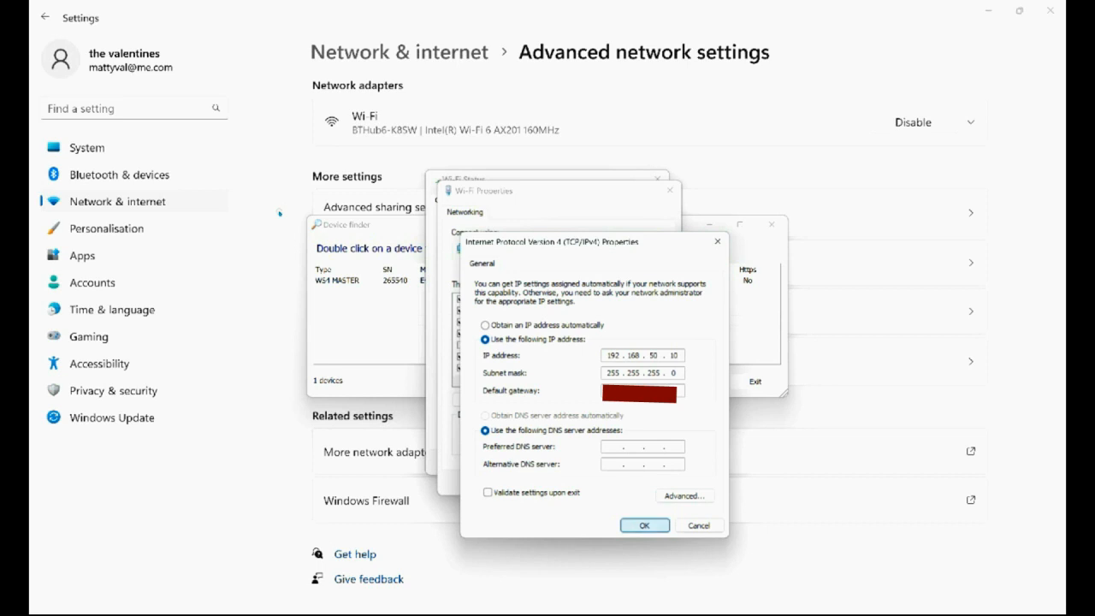
key(Return)
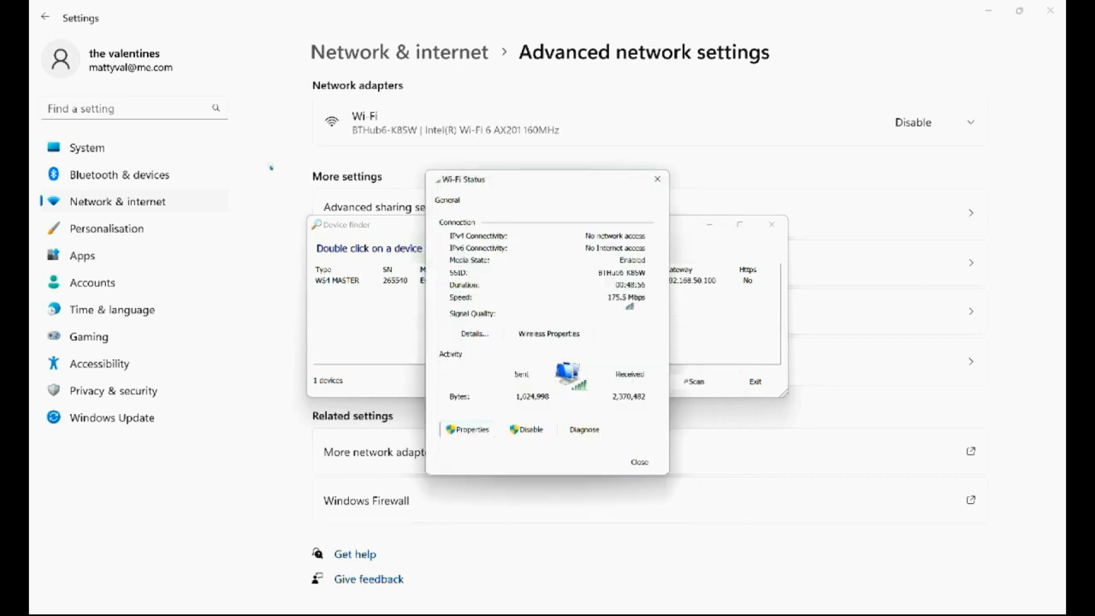
key(Return)
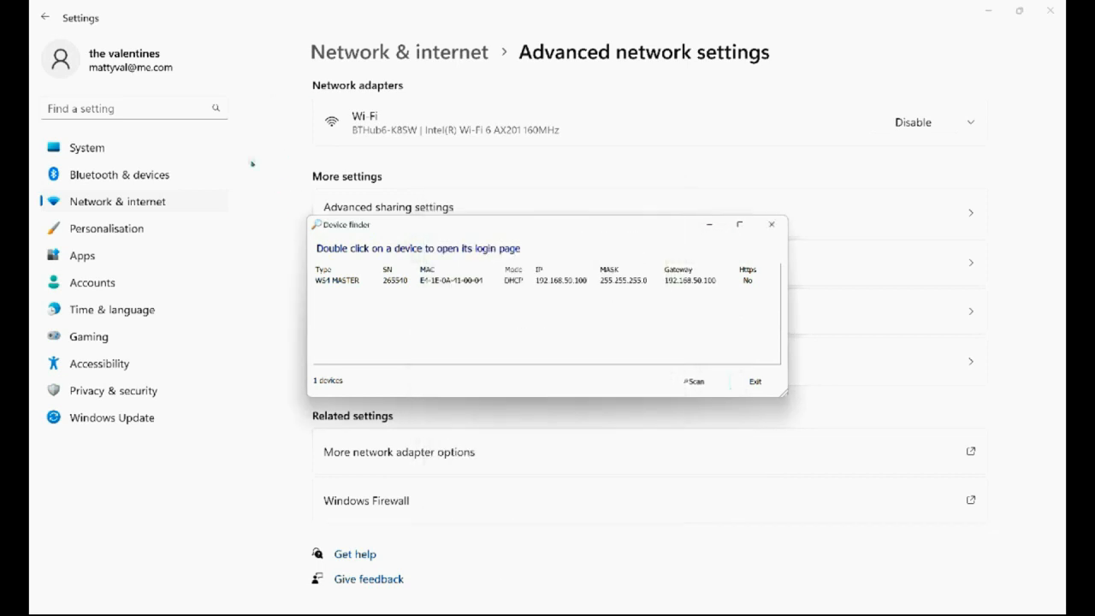
Step: Clear away the network settings windows, open the WS4 MASTER login page from Device finder and close the duplicate browser tab
click(414, 6)
click(989, 9)
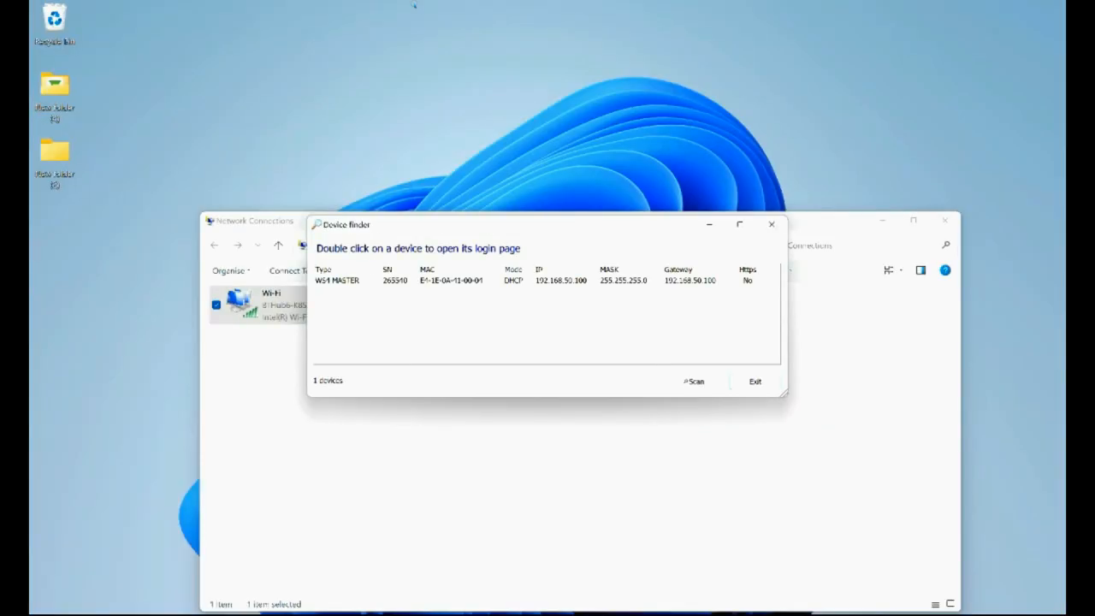
click(944, 220)
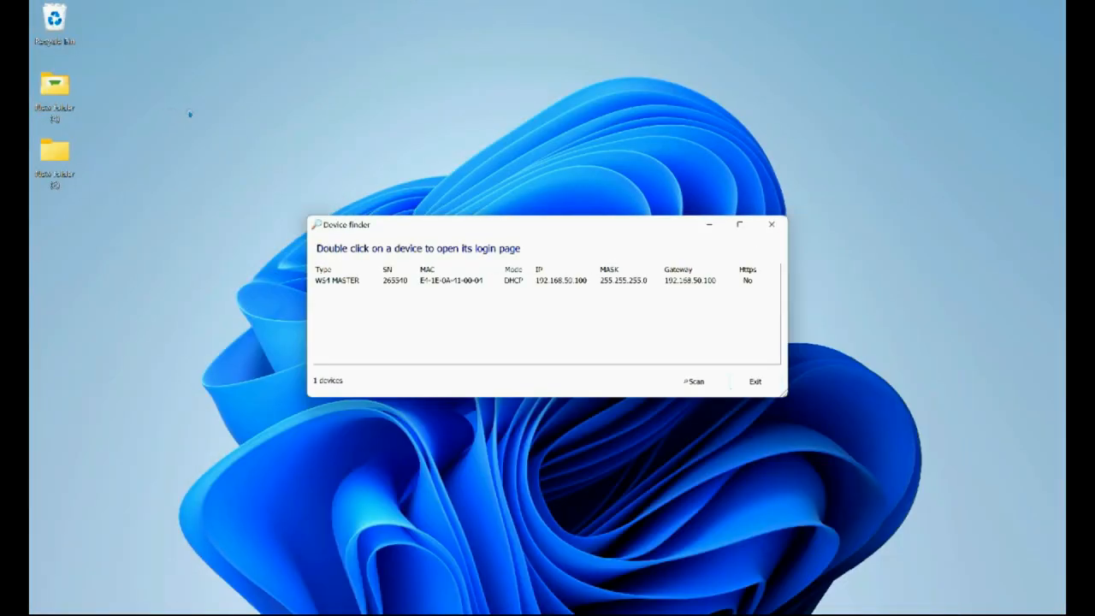
double_click(430, 281)
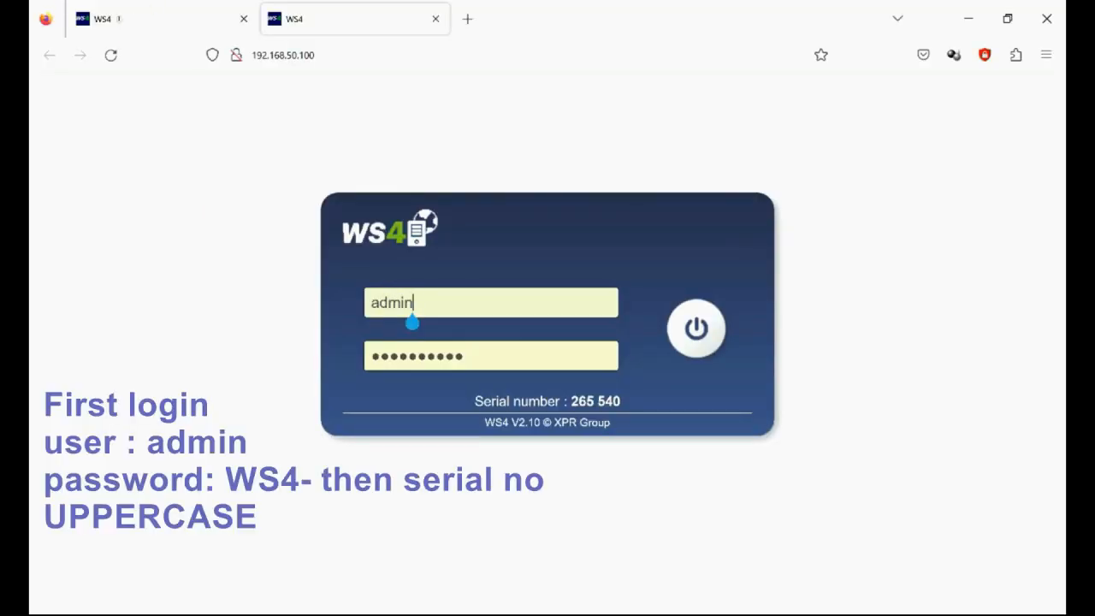
click(242, 18)
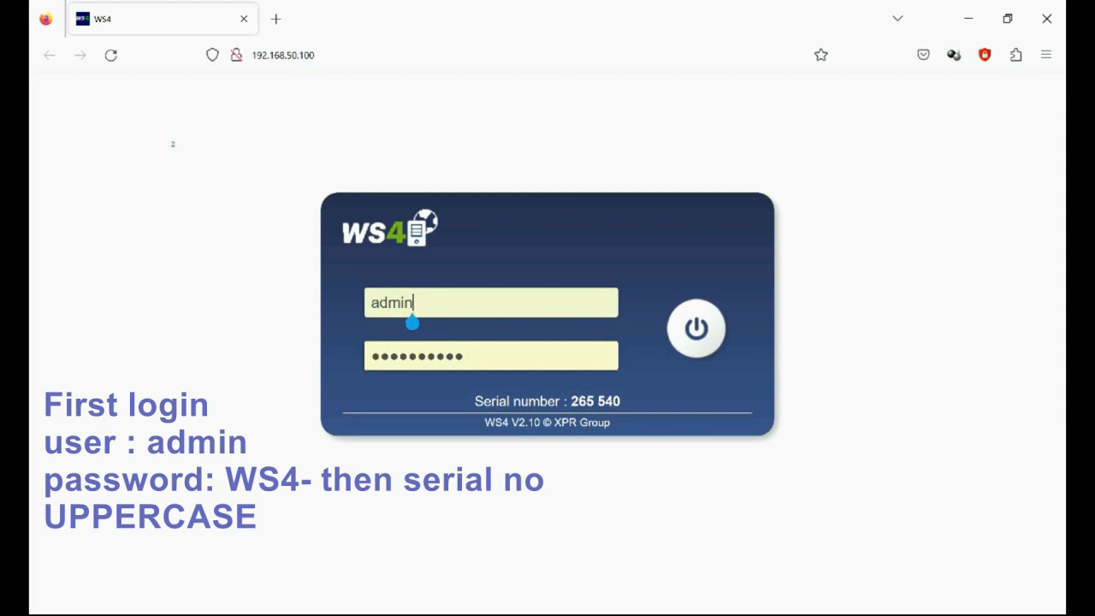
Step: Log in to the WS4 as admin with the account password and update the login saved in the browser
drag(577, 399, 621, 402)
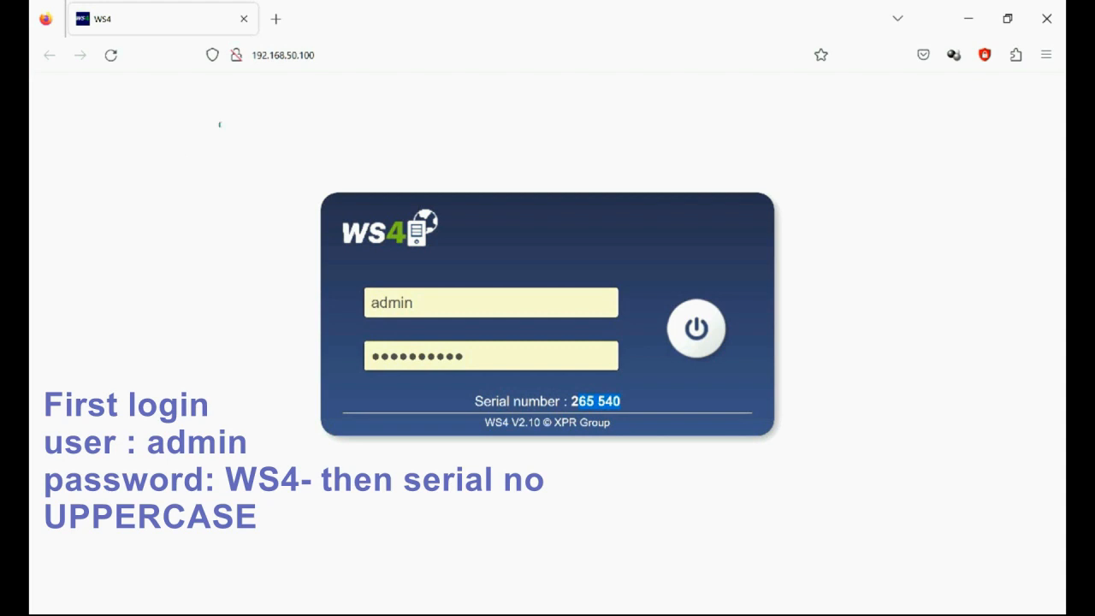
key(Return)
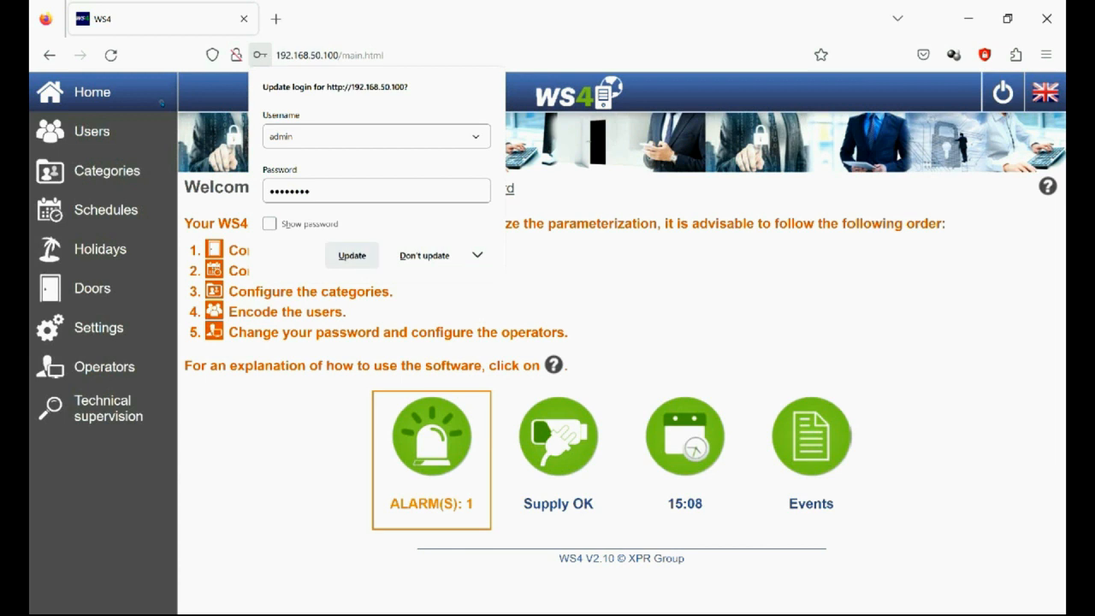
click(352, 255)
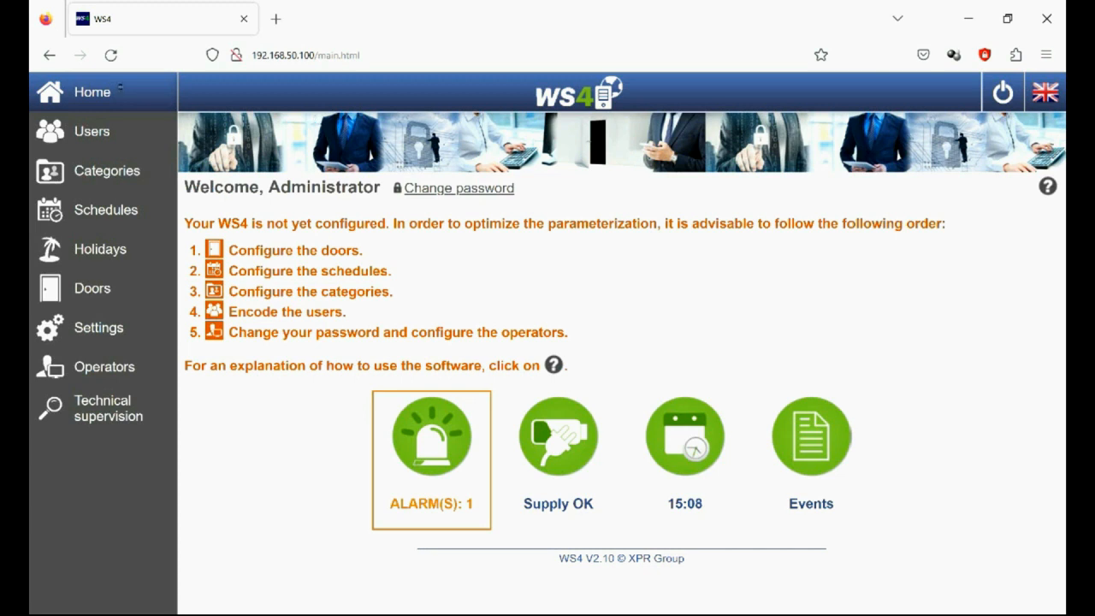
Step: Review the recommended configuration order and the change-password form with its policy, and return to the home page
drag(255, 223, 568, 333)
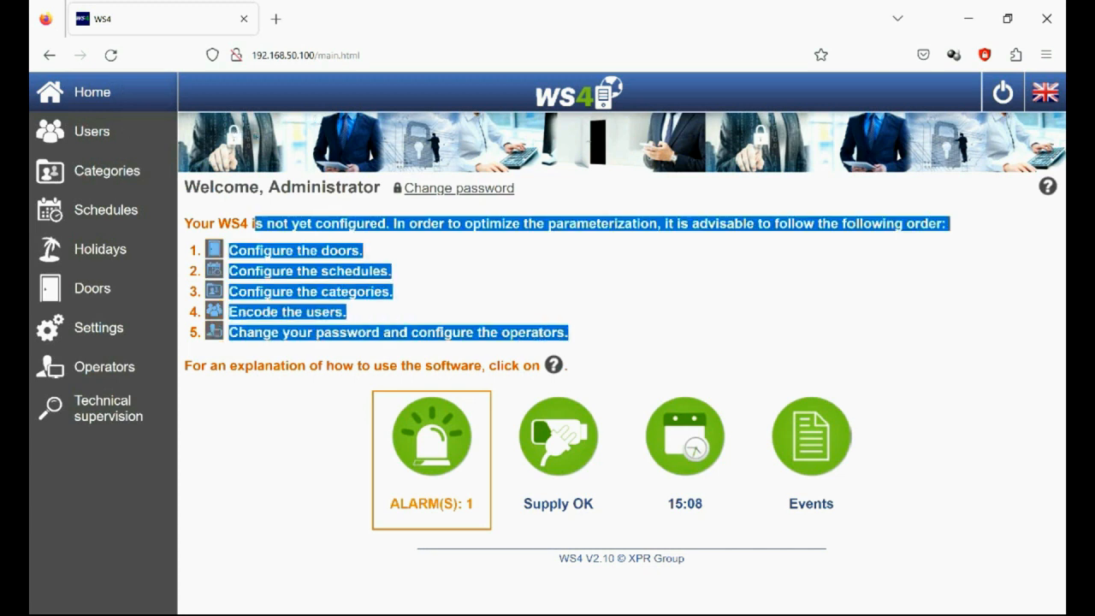
click(590, 334)
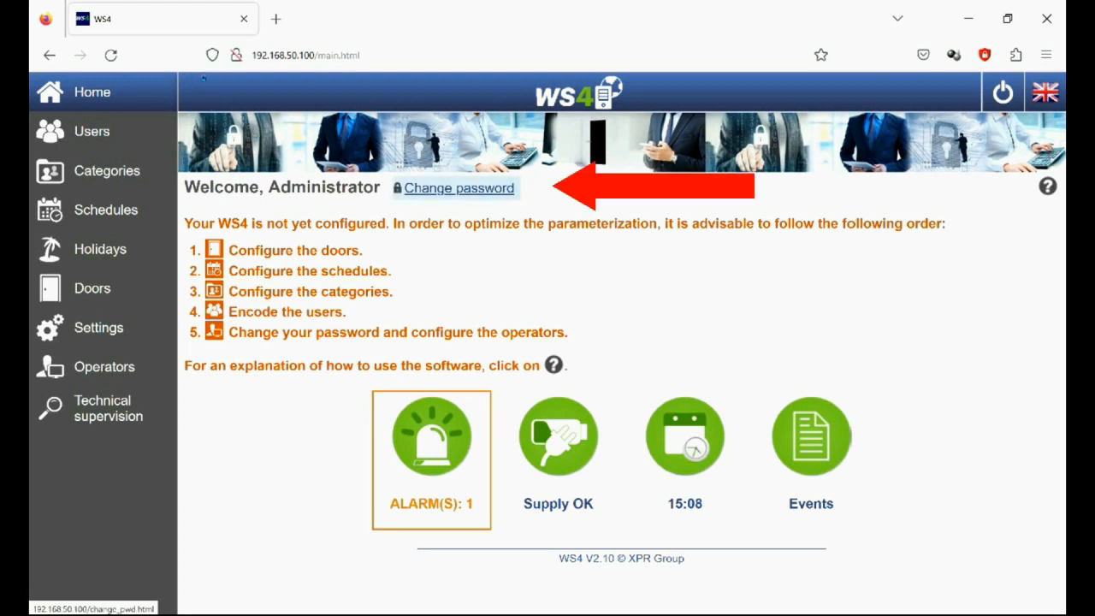
click(459, 189)
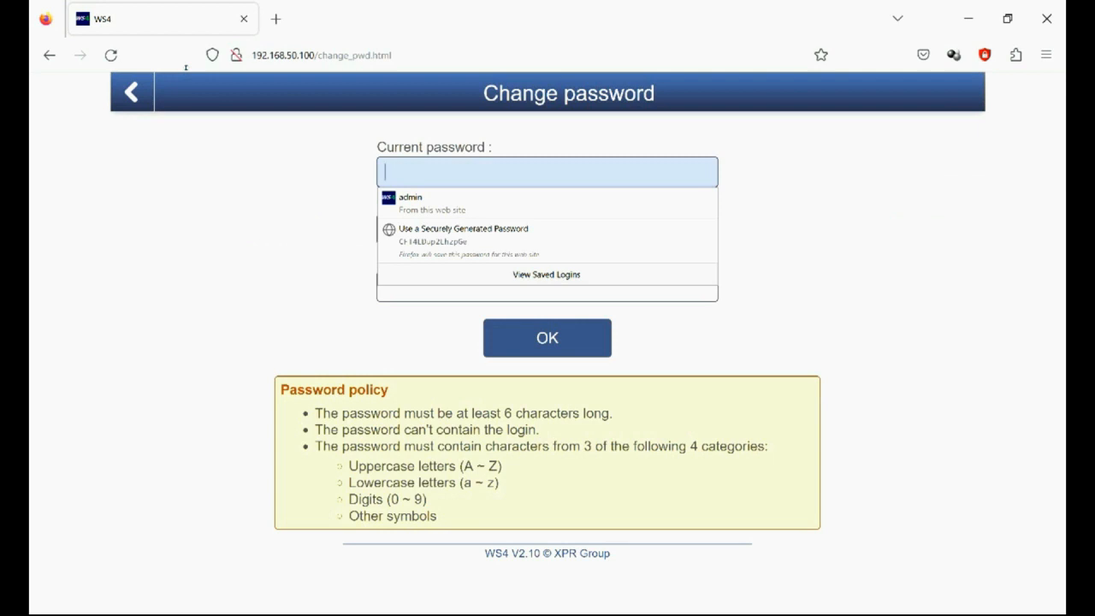
click(286, 228)
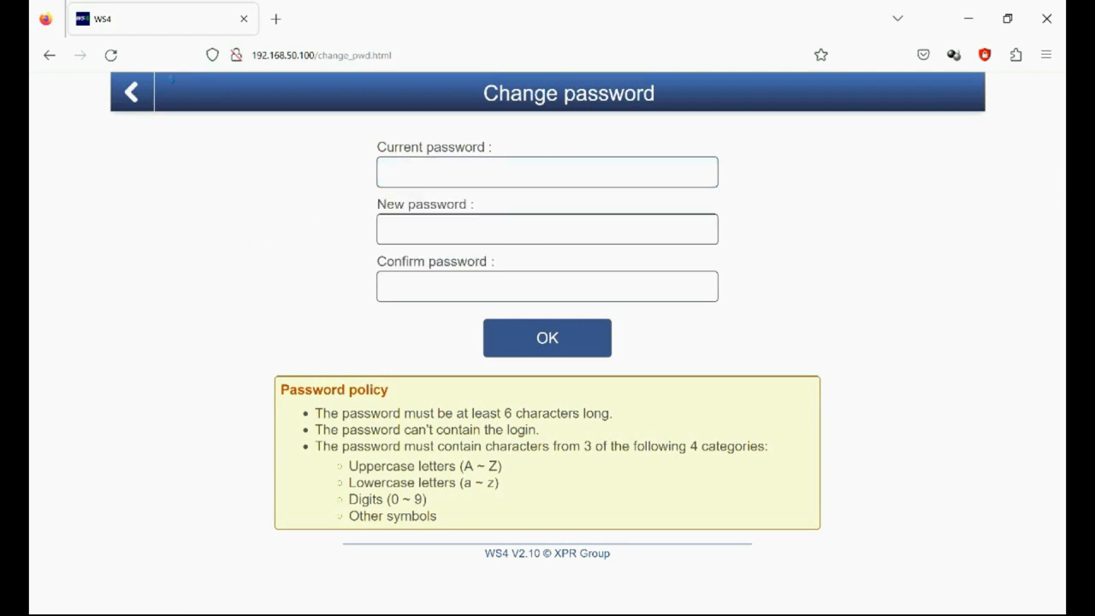
click(412, 178)
click(286, 198)
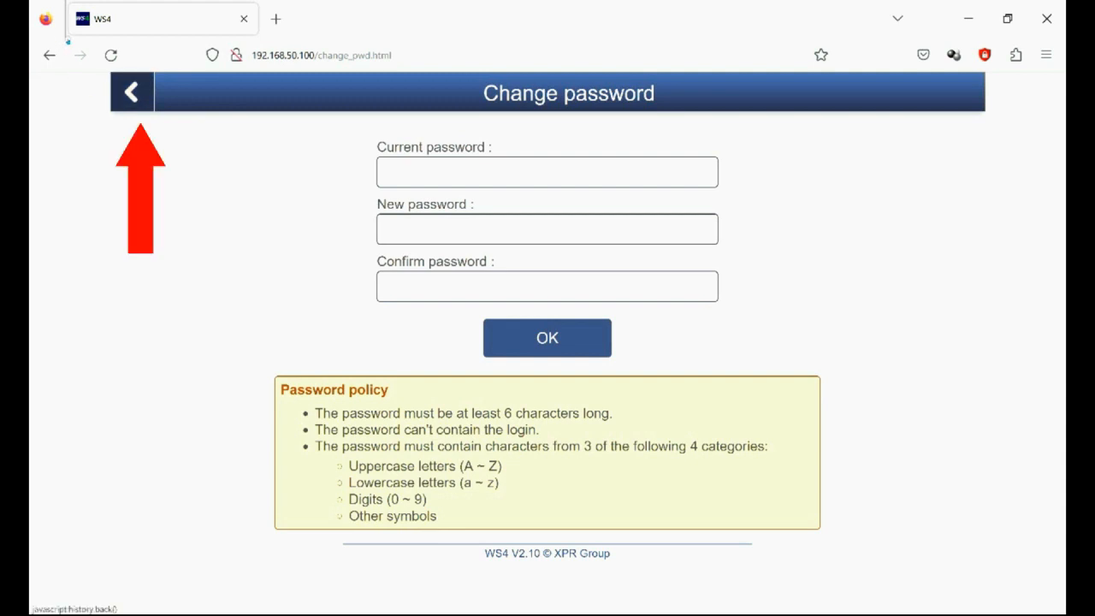
click(132, 92)
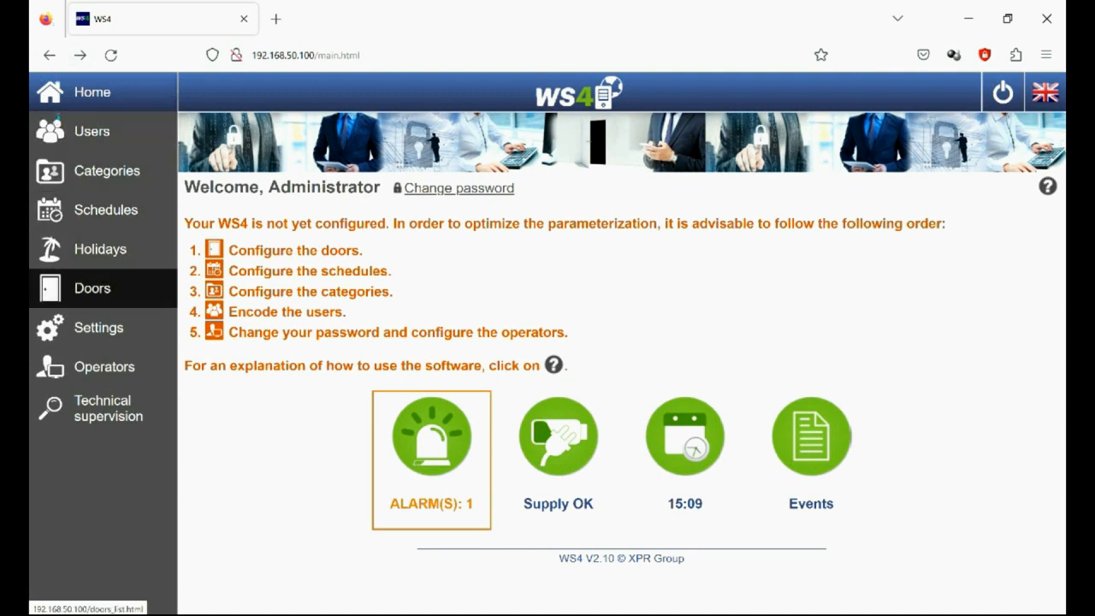
Step: Start a new door on the unused entry 1.0, name it Door 1 and set its lock time to 5 seconds
click(92, 288)
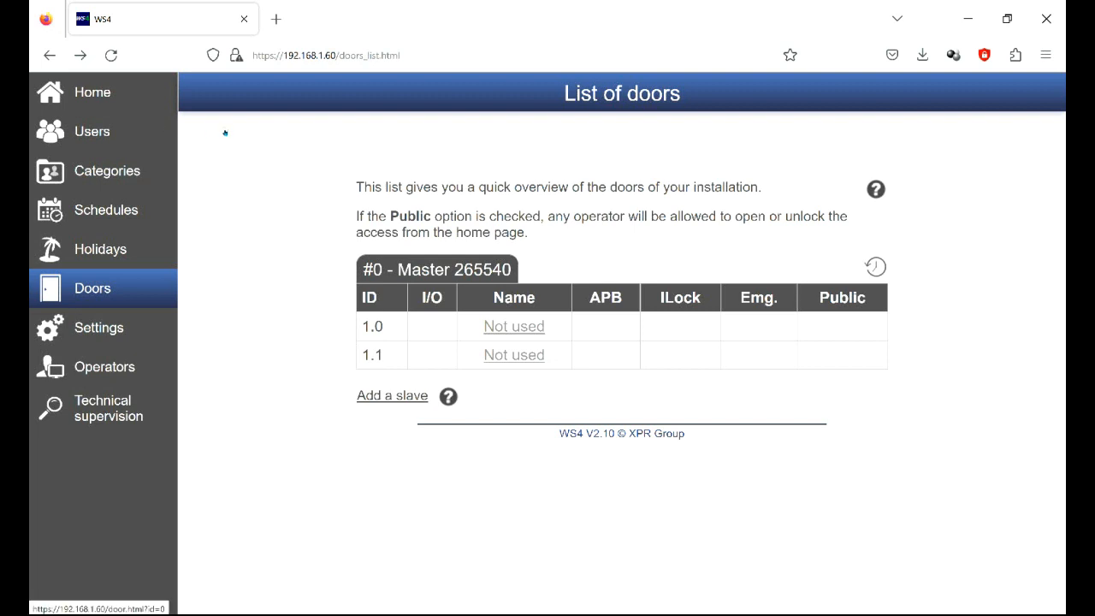
click(514, 327)
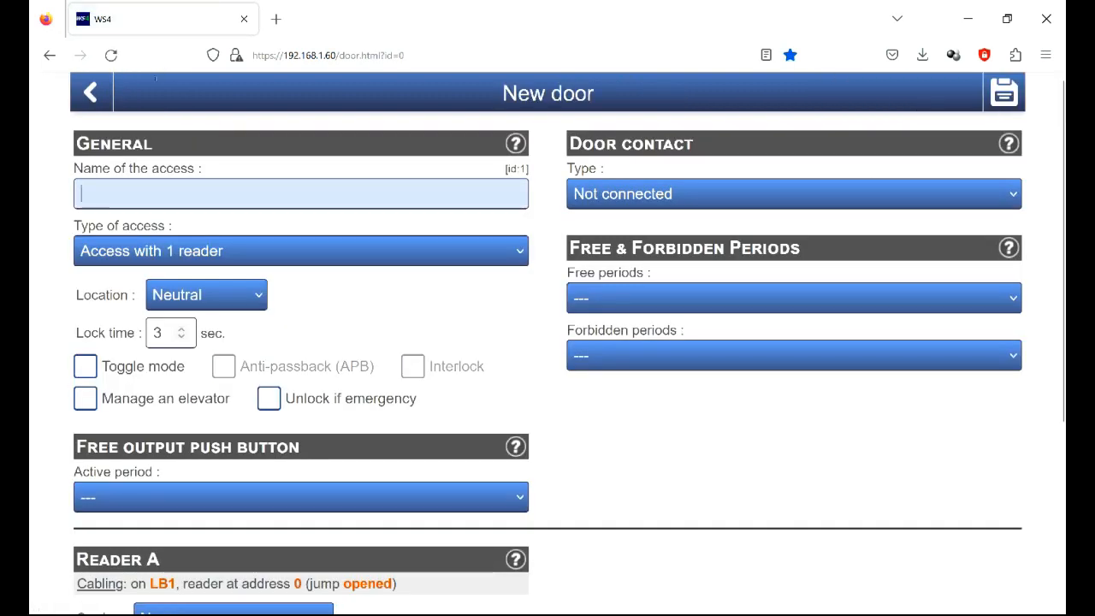
text(D)
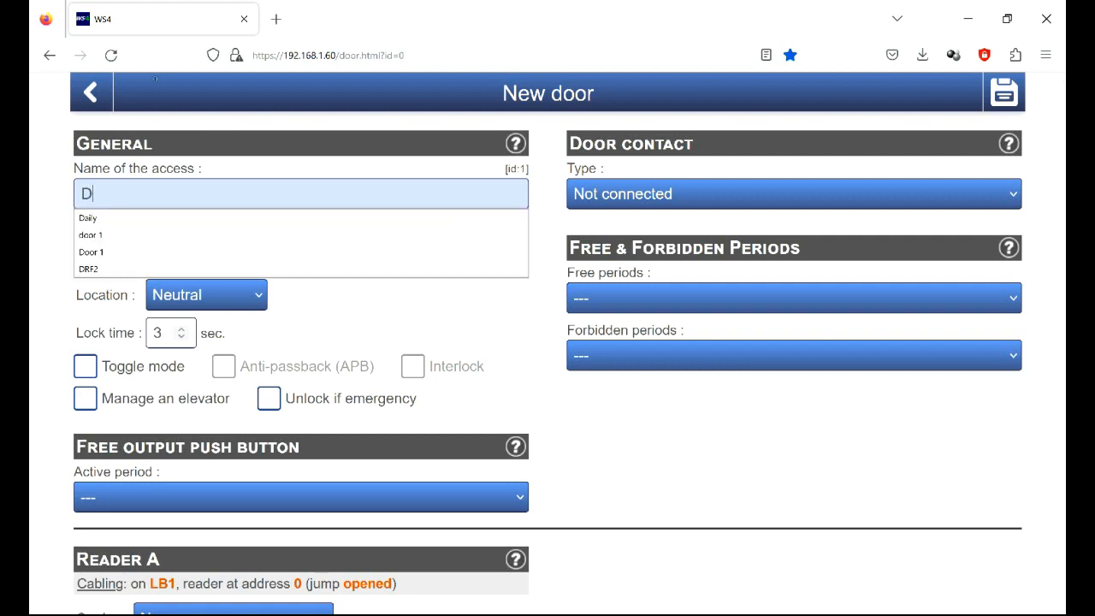
text(oor 1)
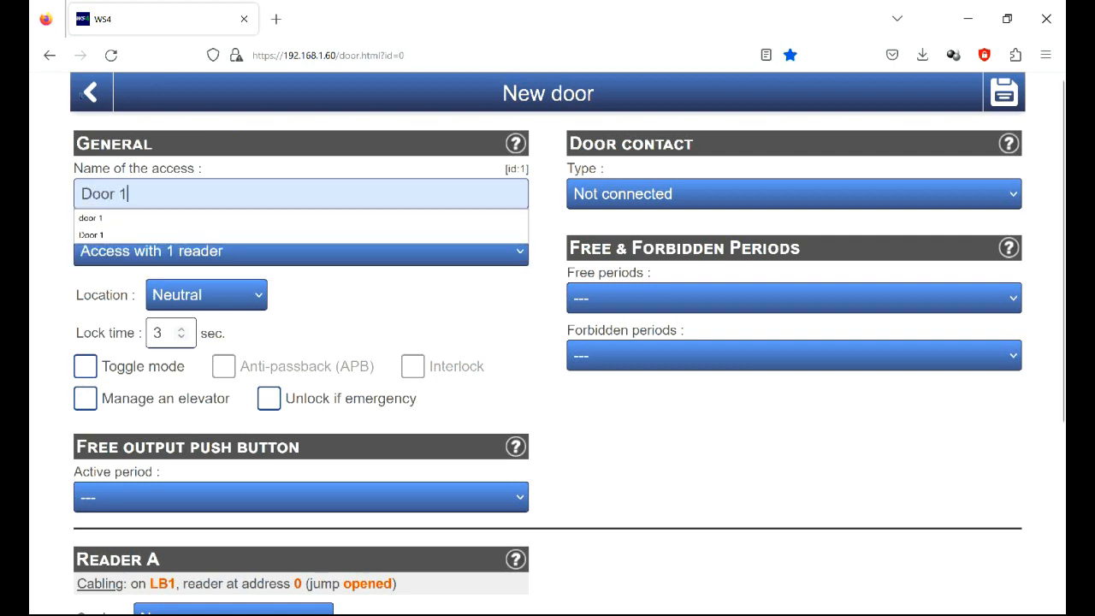
click(129, 231)
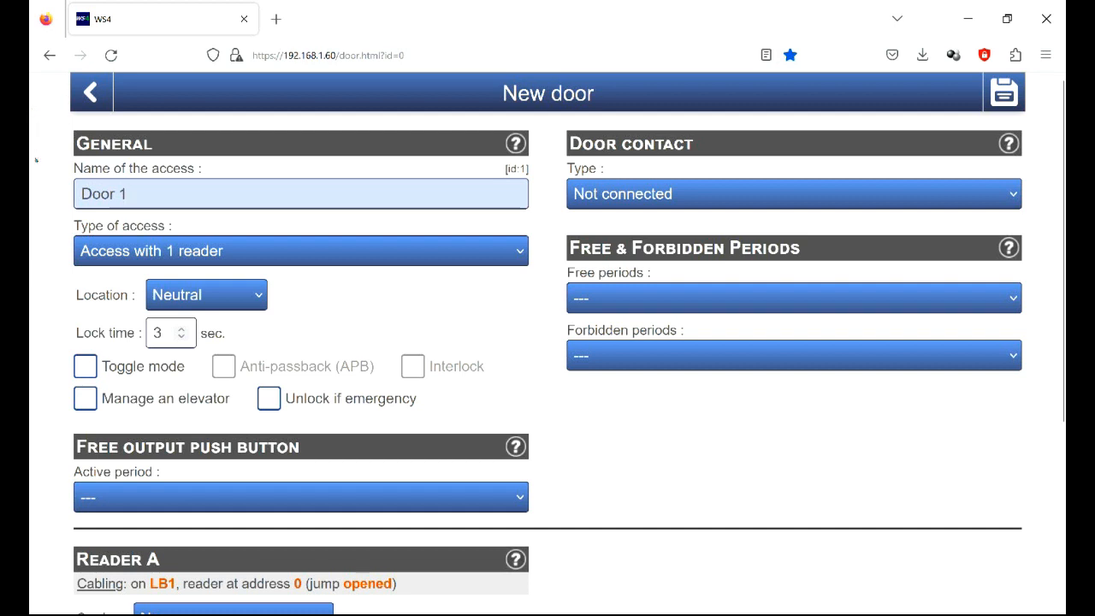
click(181, 328)
click(181, 328)
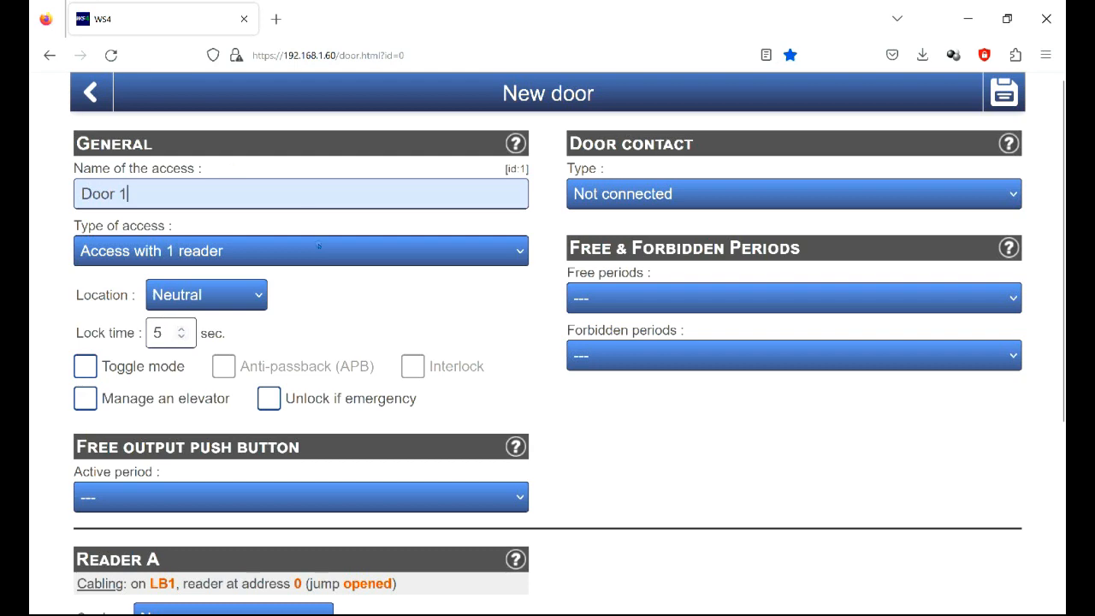
Step: Set the free output push button's active period to 24h a day, 7d a week and Reader A's card type to Mifare/Desfire
scroll(702, 508, down, 4)
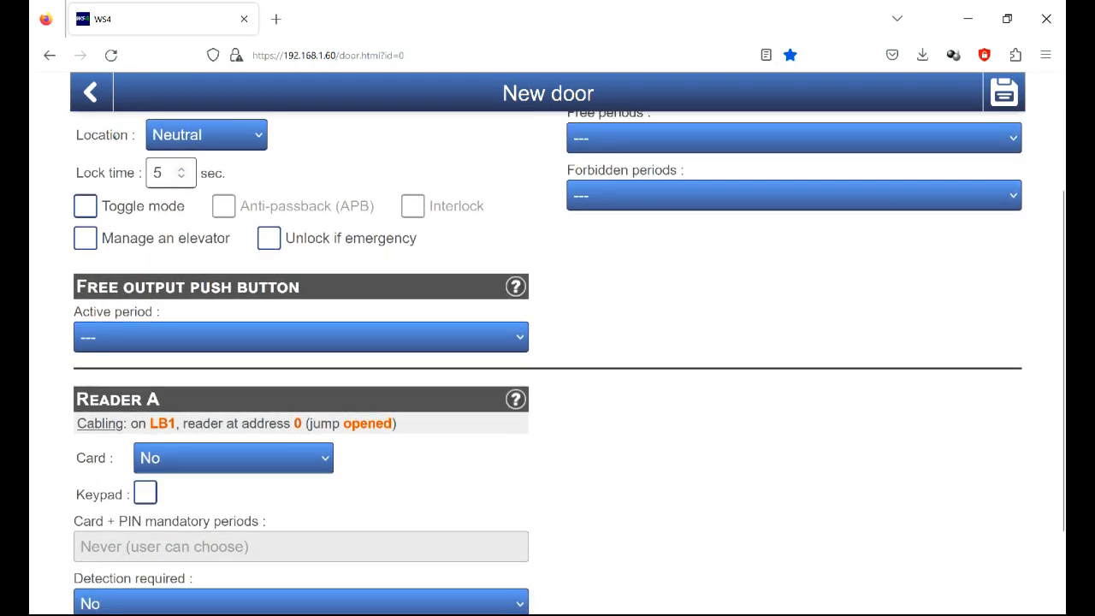
click(239, 336)
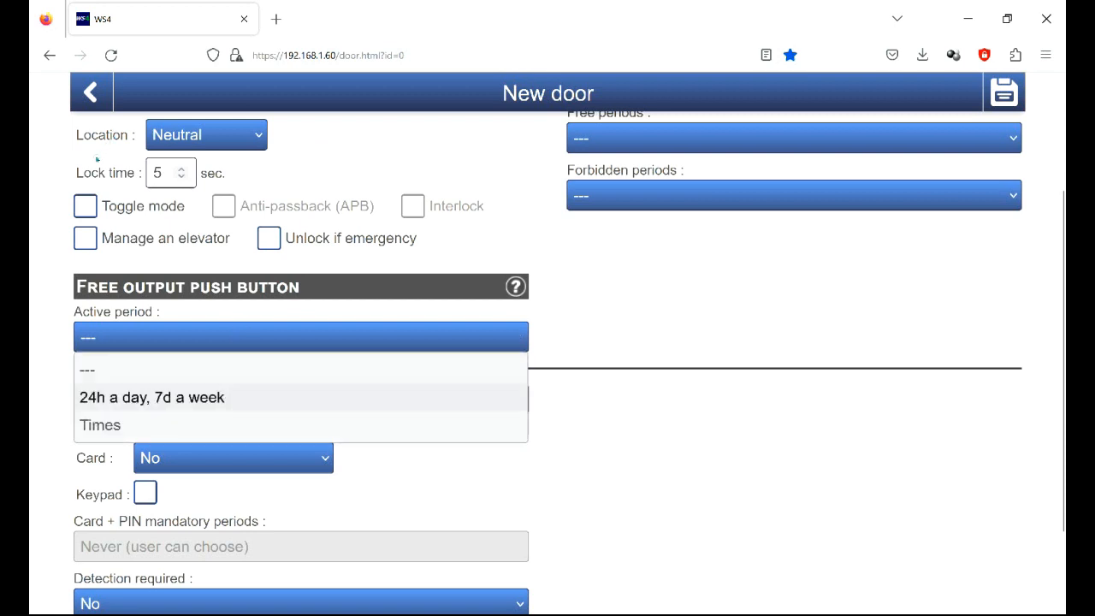
click(197, 395)
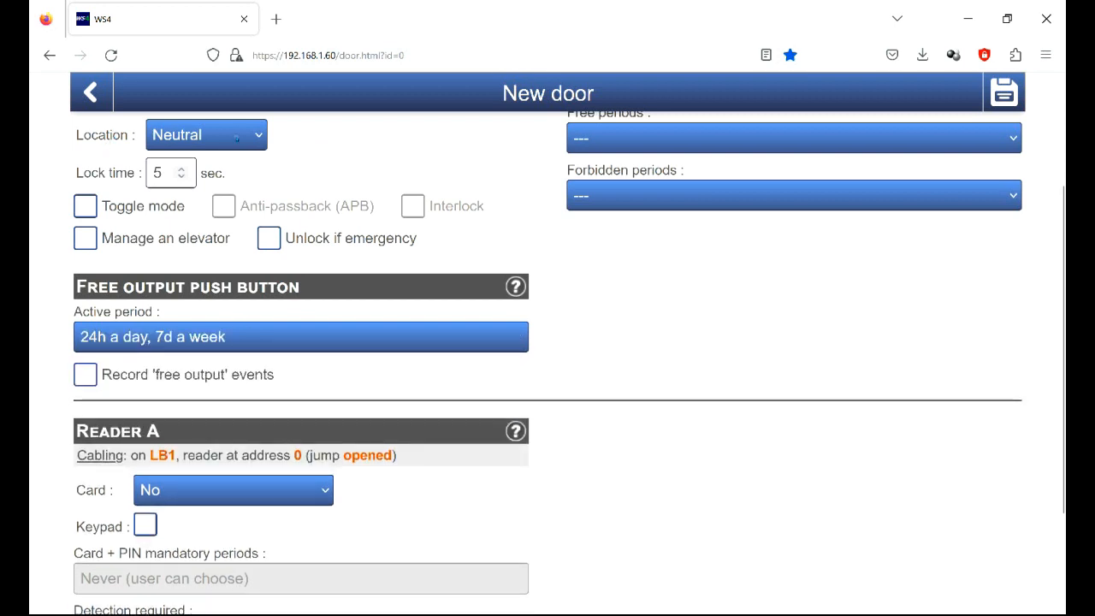
scroll(237, 139, down, 3)
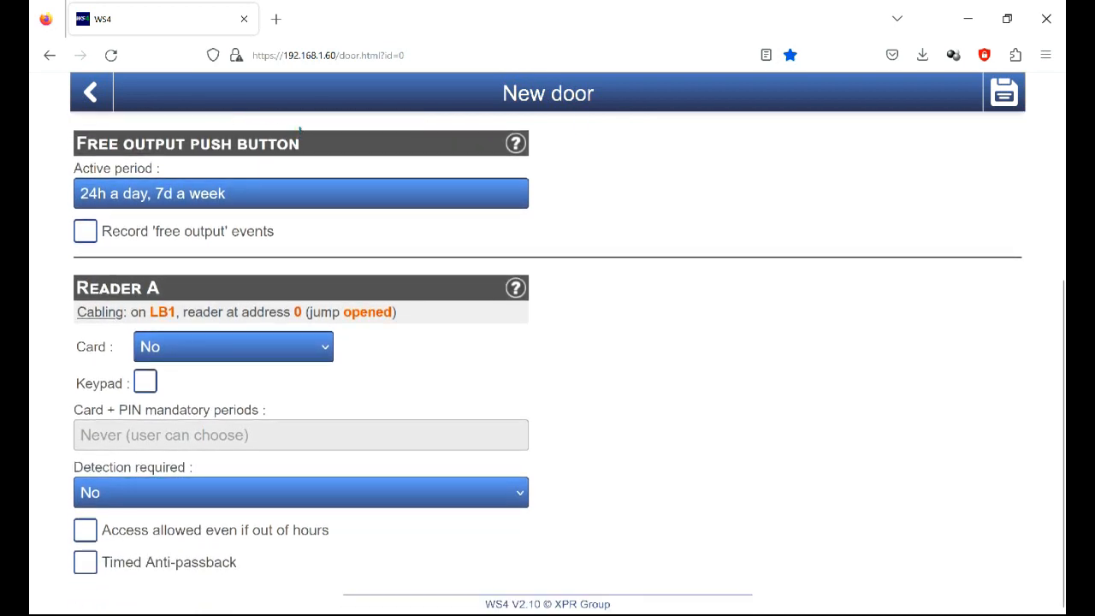
drag(89, 288, 166, 289)
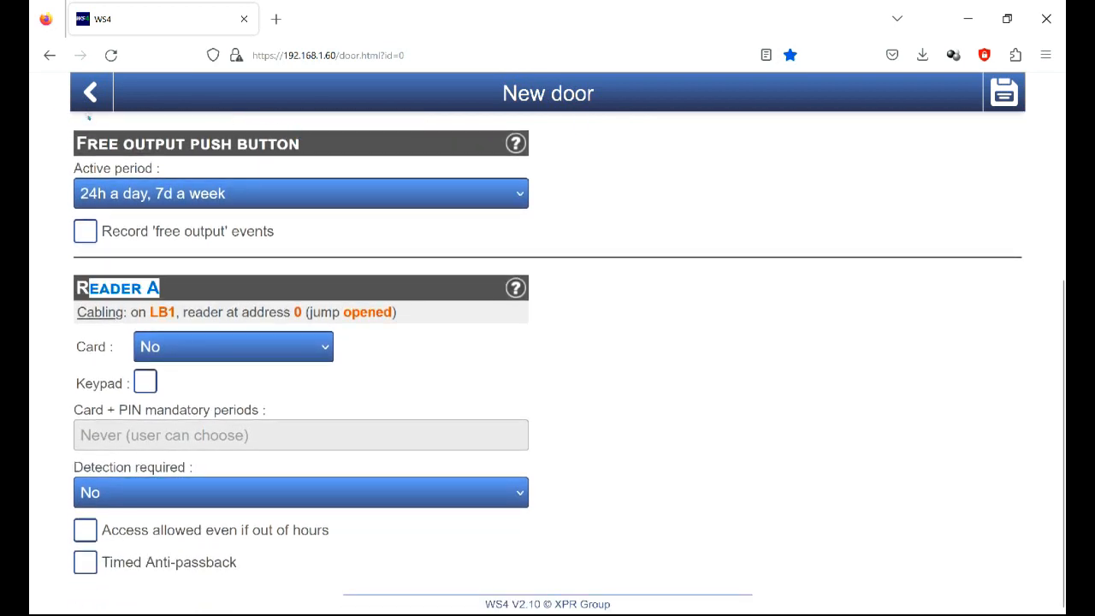
click(213, 350)
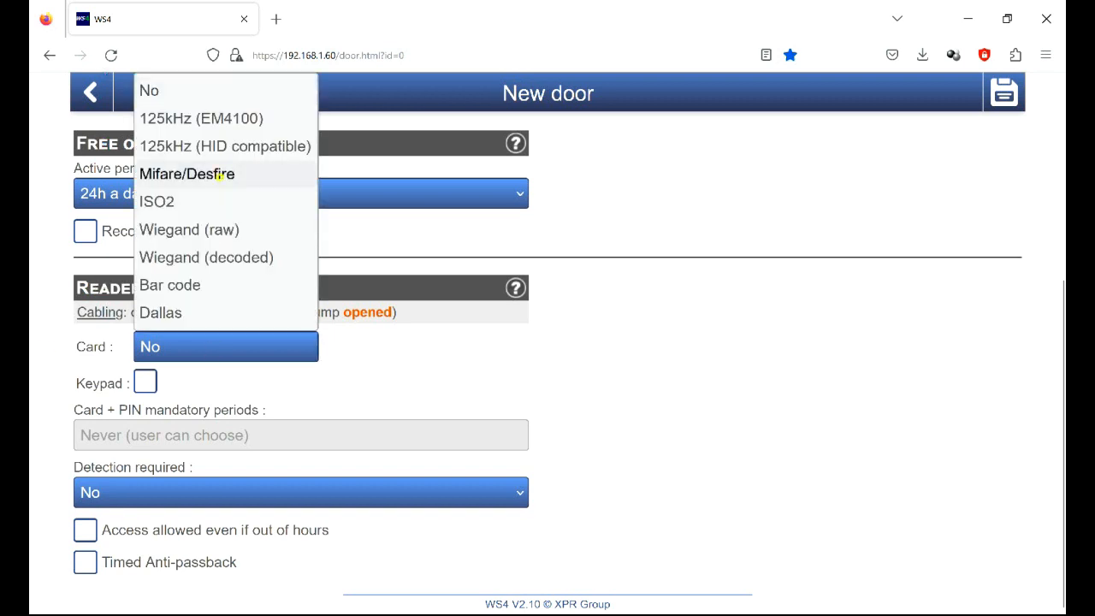
click(219, 174)
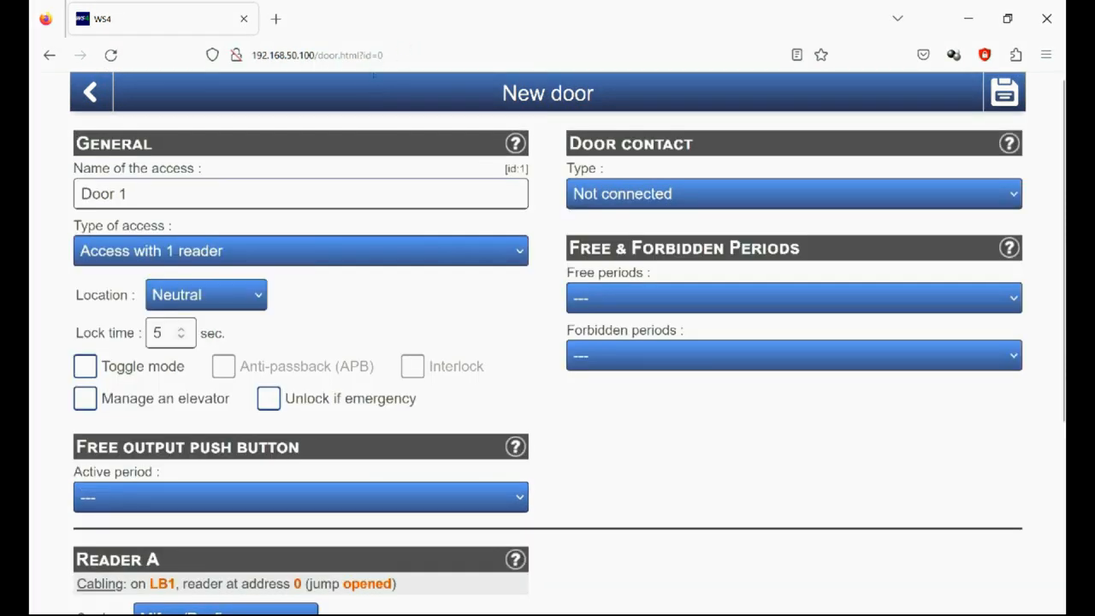
Step: Keep the door contact type as Not connected, then save Door 1 and return to the home page
click(856, 194)
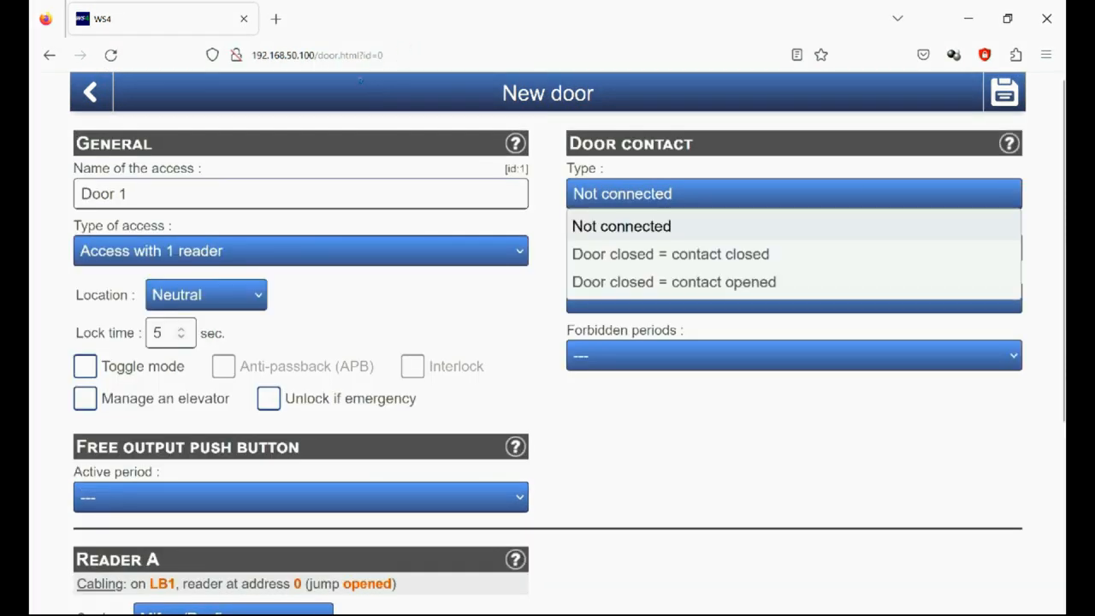
click(826, 196)
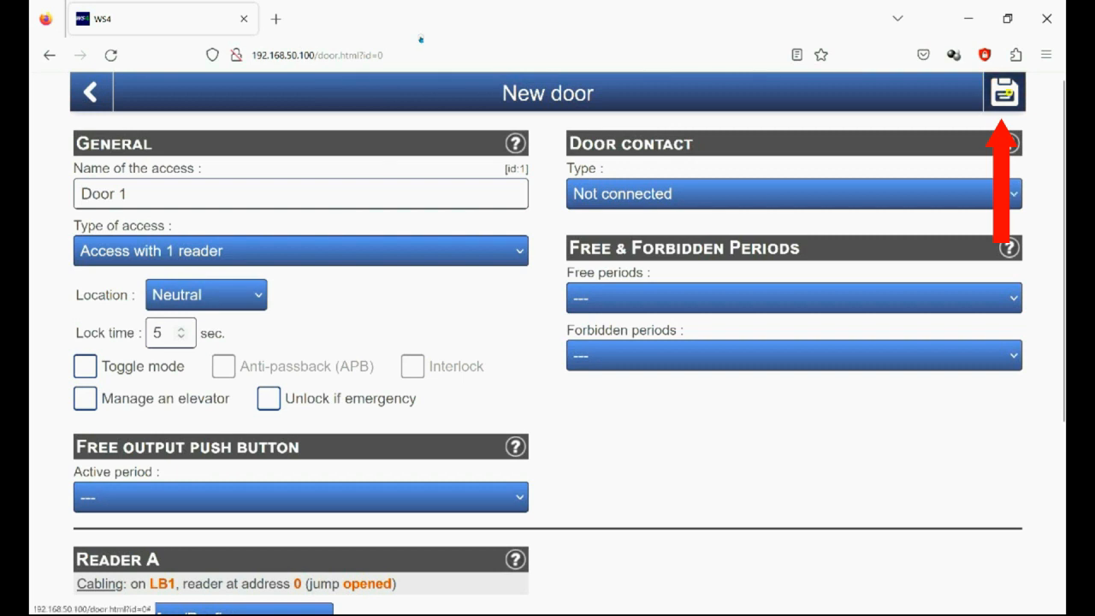
click(1004, 92)
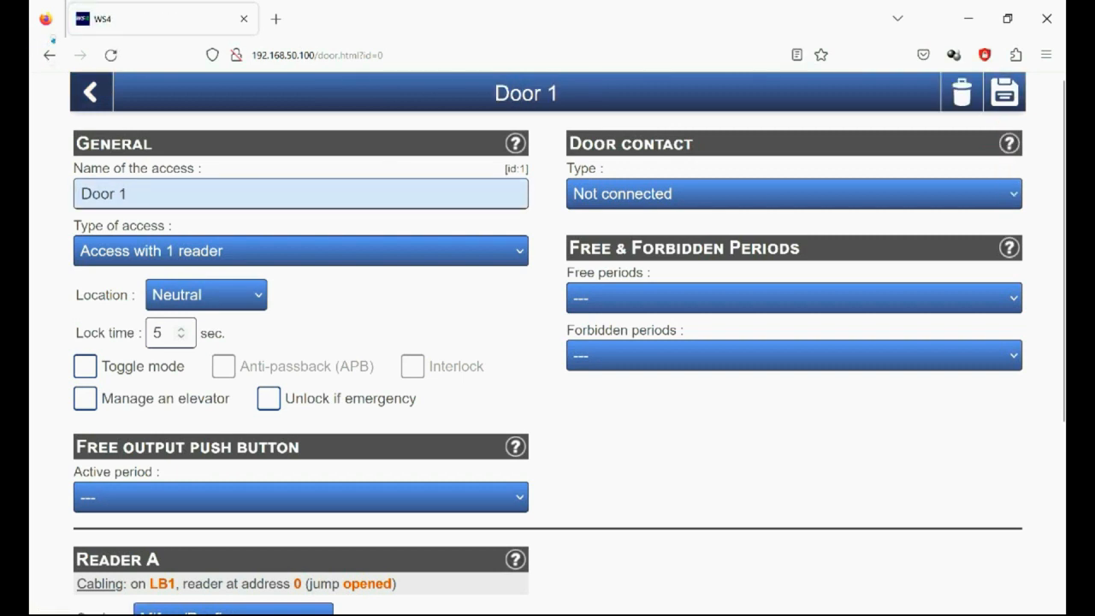
click(90, 92)
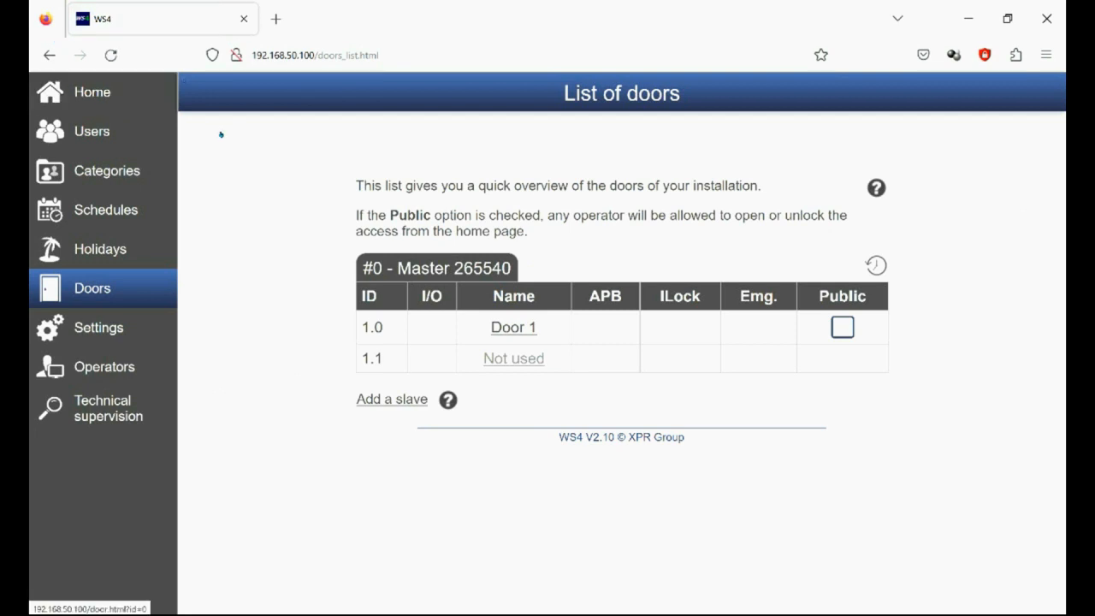
click(94, 92)
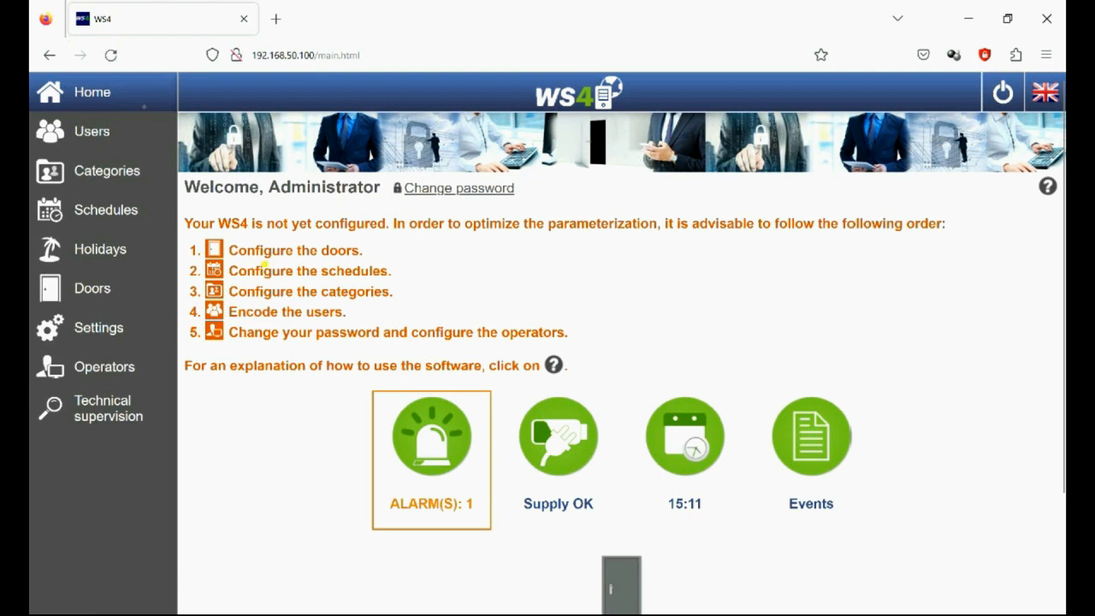
Step: Start a new weekly schedule and name it Times
drag(262, 271, 380, 270)
click(433, 262)
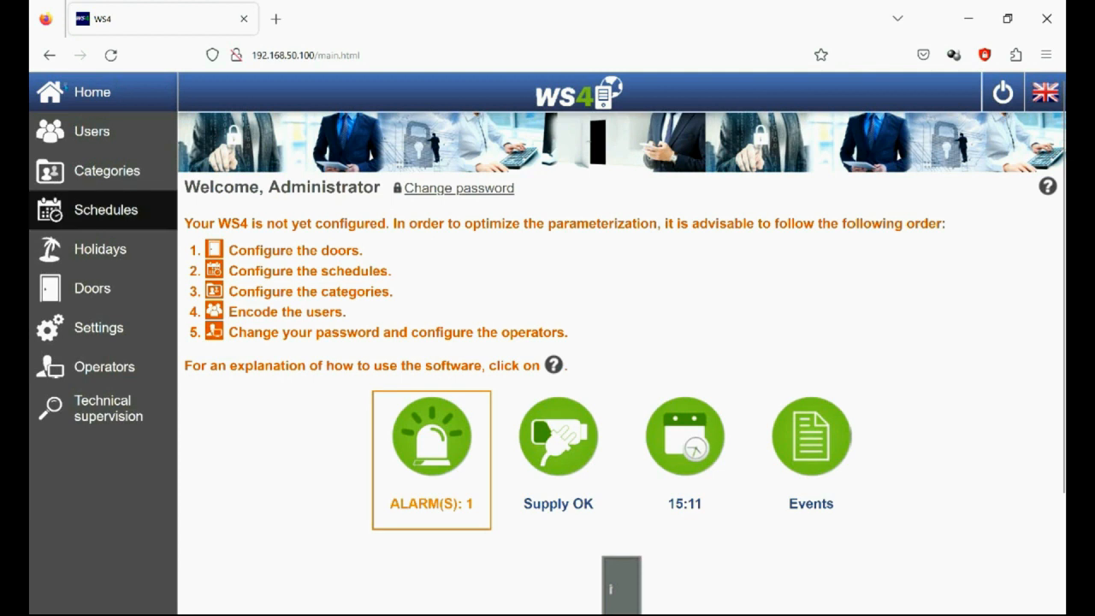
click(117, 210)
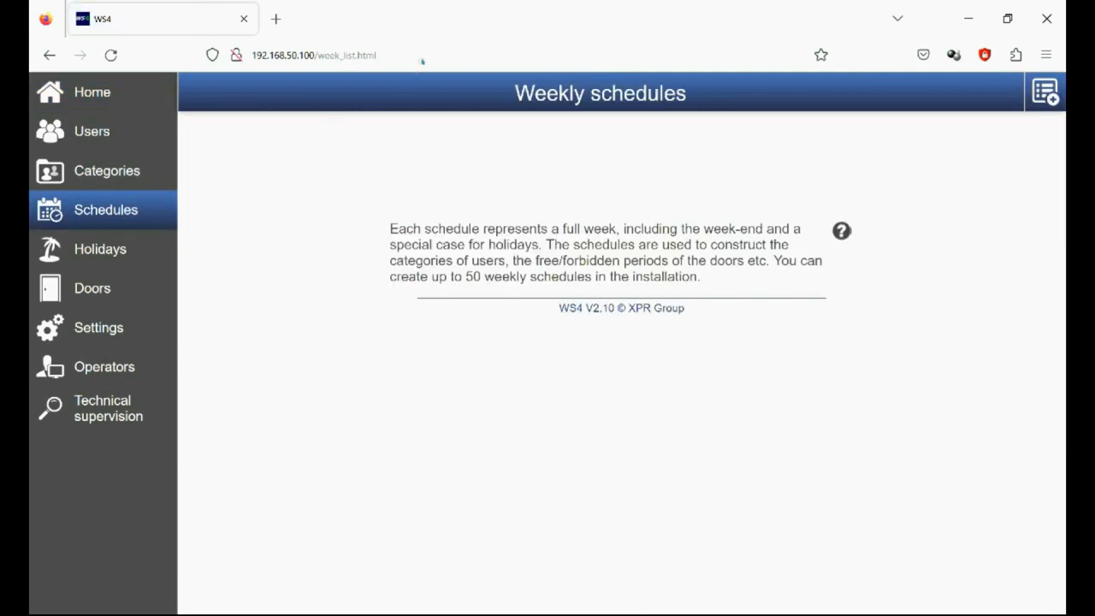
click(1045, 92)
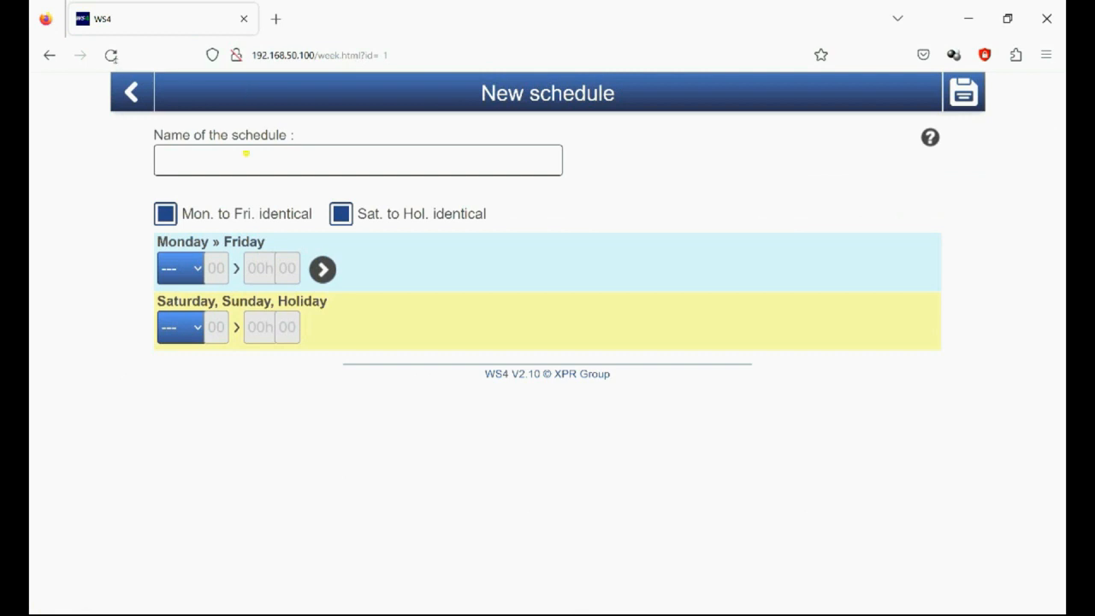
click(247, 155)
text(T)
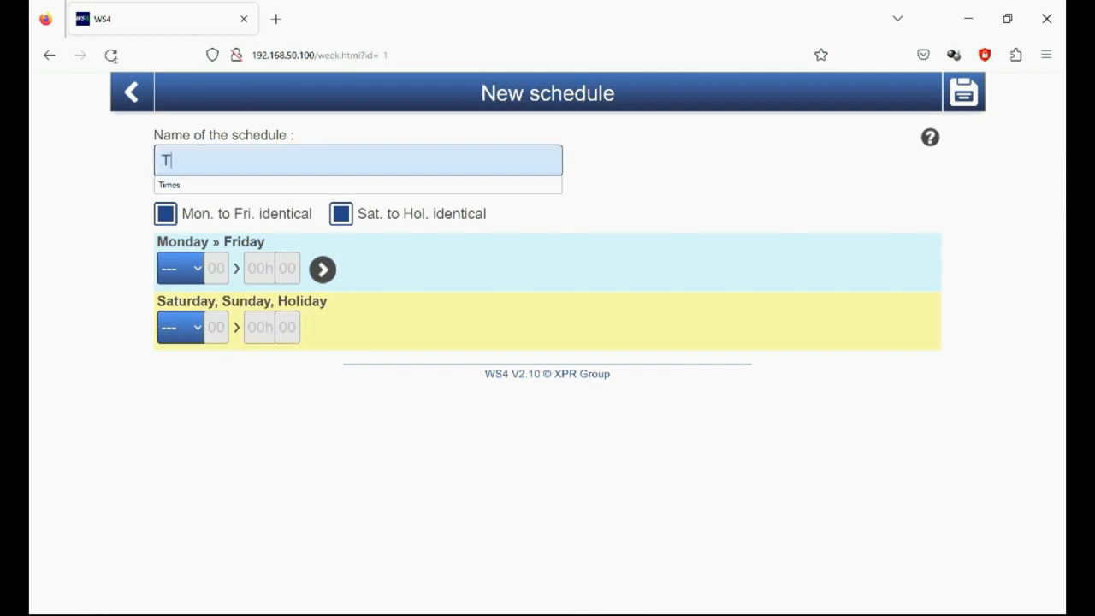
text(imes)
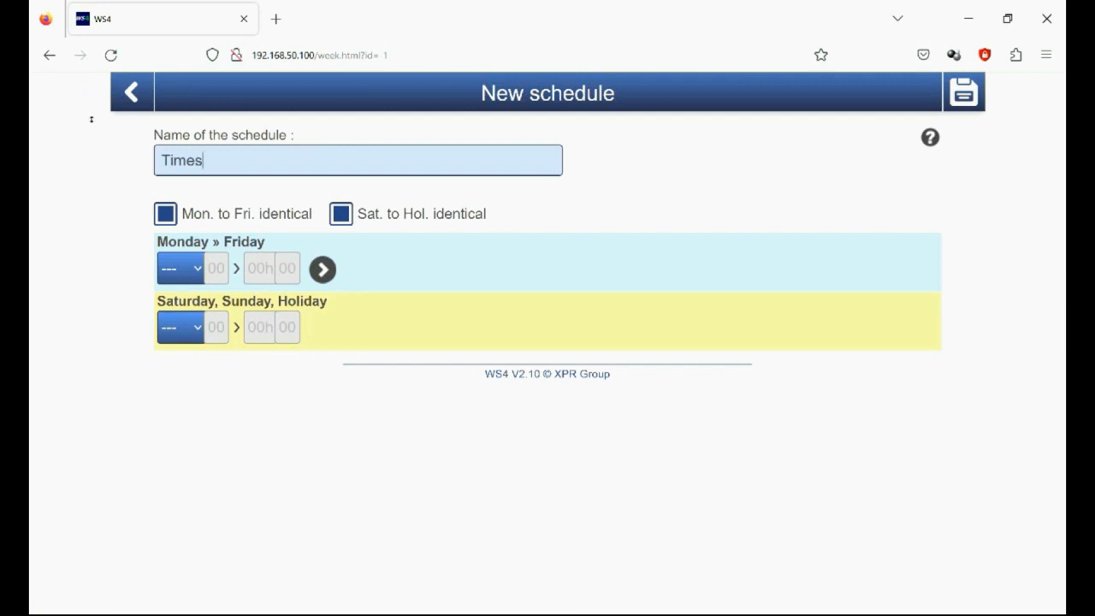
Step: Set the schedule's Monday to Friday period from 00h00 to 24h00
click(193, 269)
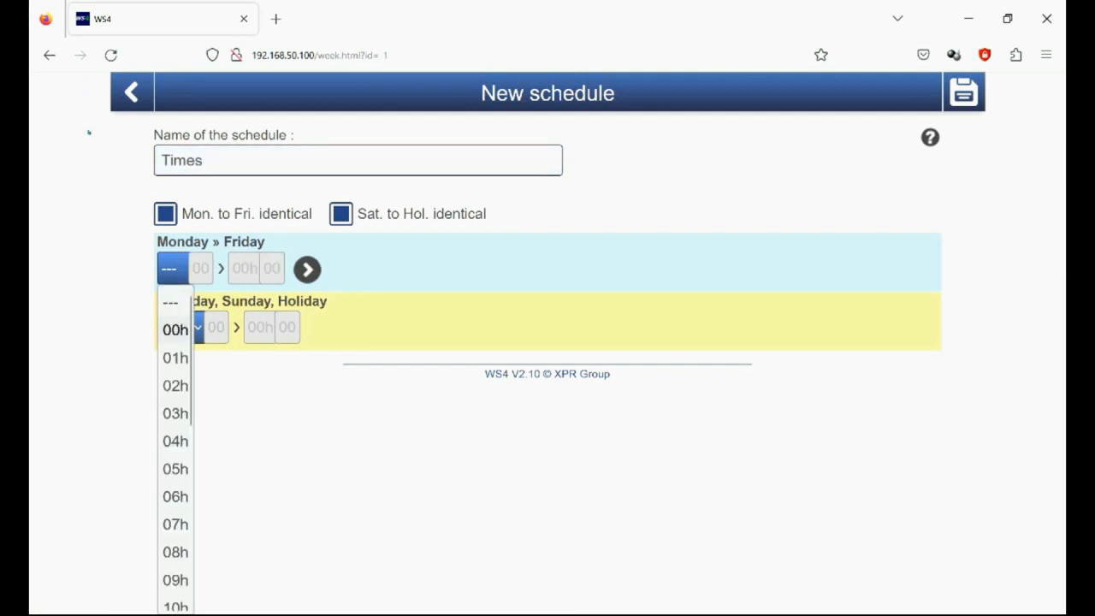
click(178, 330)
click(275, 268)
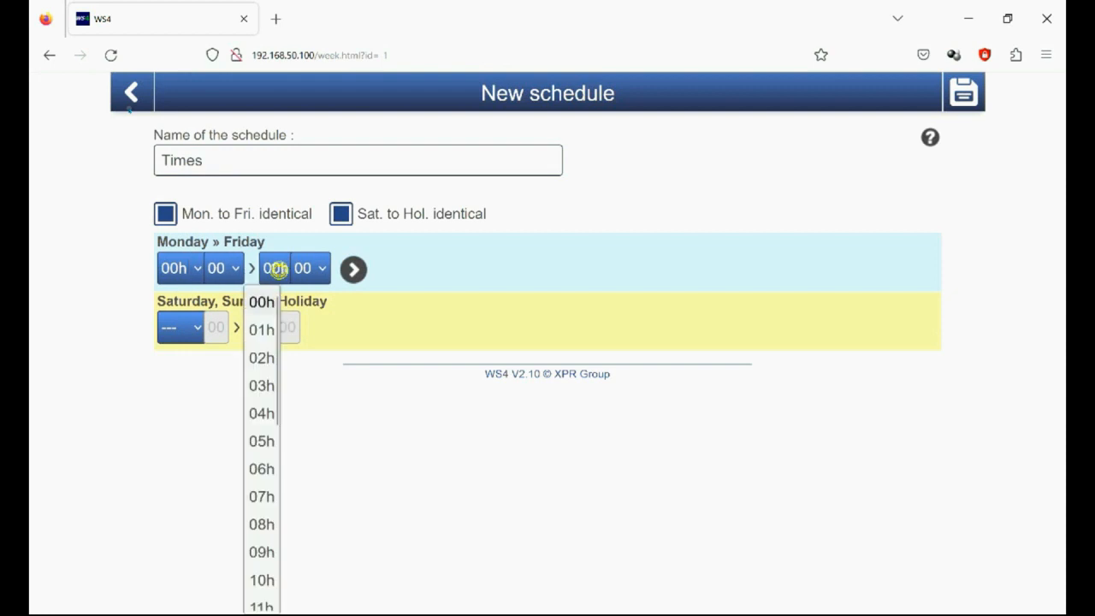
drag(276, 300, 291, 534)
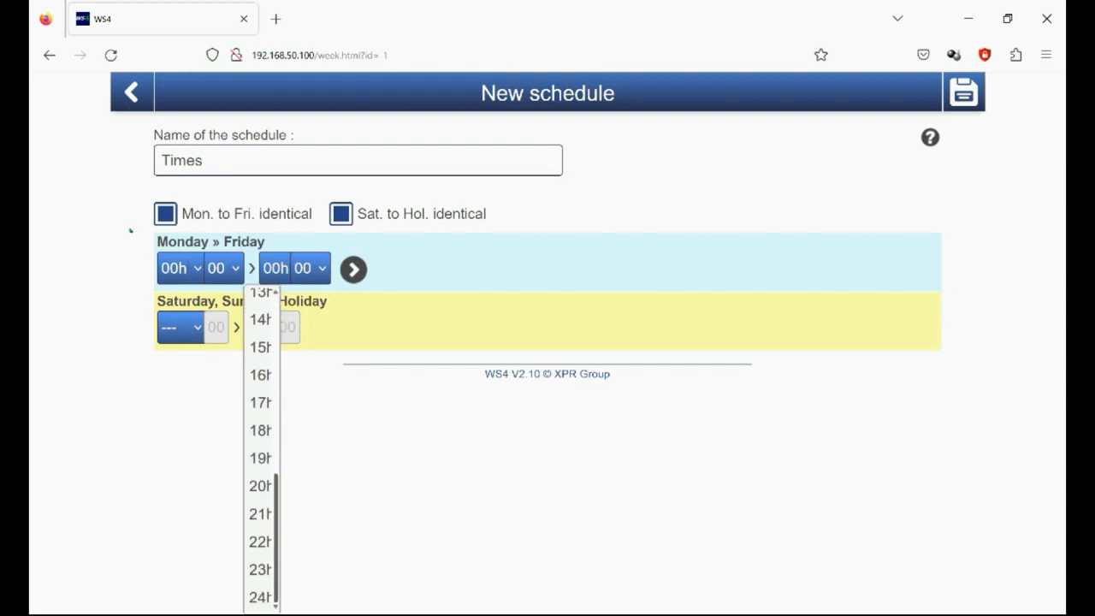
click(261, 596)
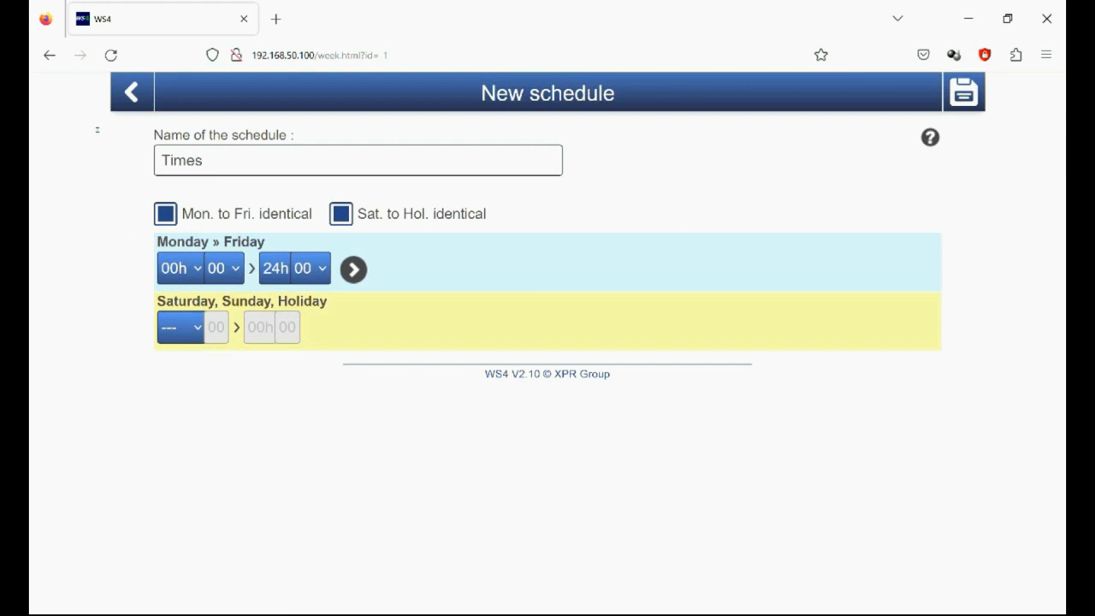
Step: Set the schedule's Saturday, Sunday and Holiday period from 00h00 to 24h00
click(182, 326)
click(251, 327)
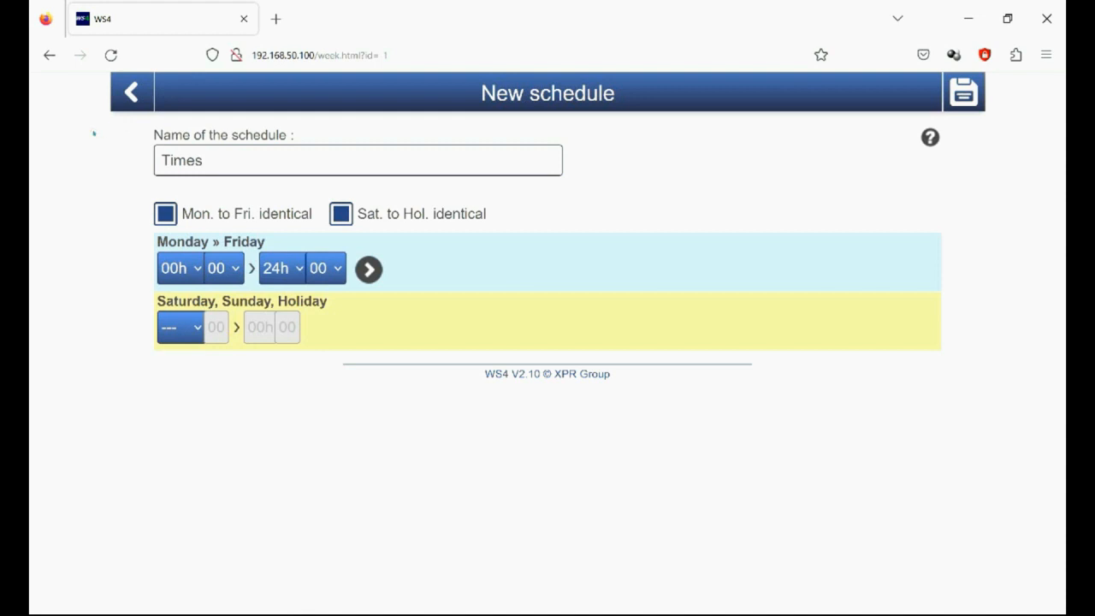
click(183, 327)
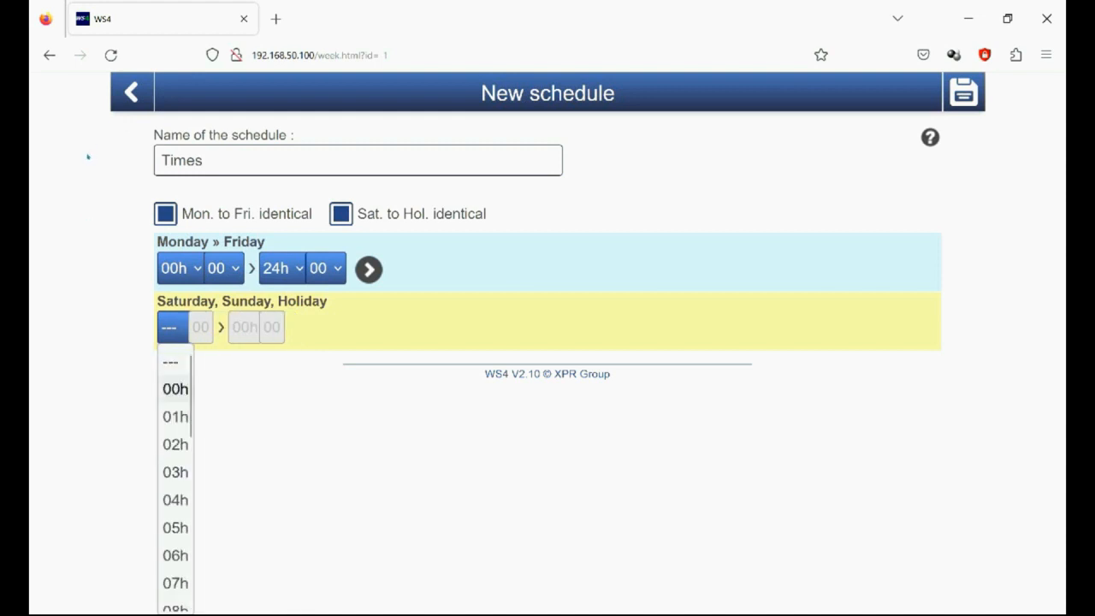
click(176, 389)
click(275, 326)
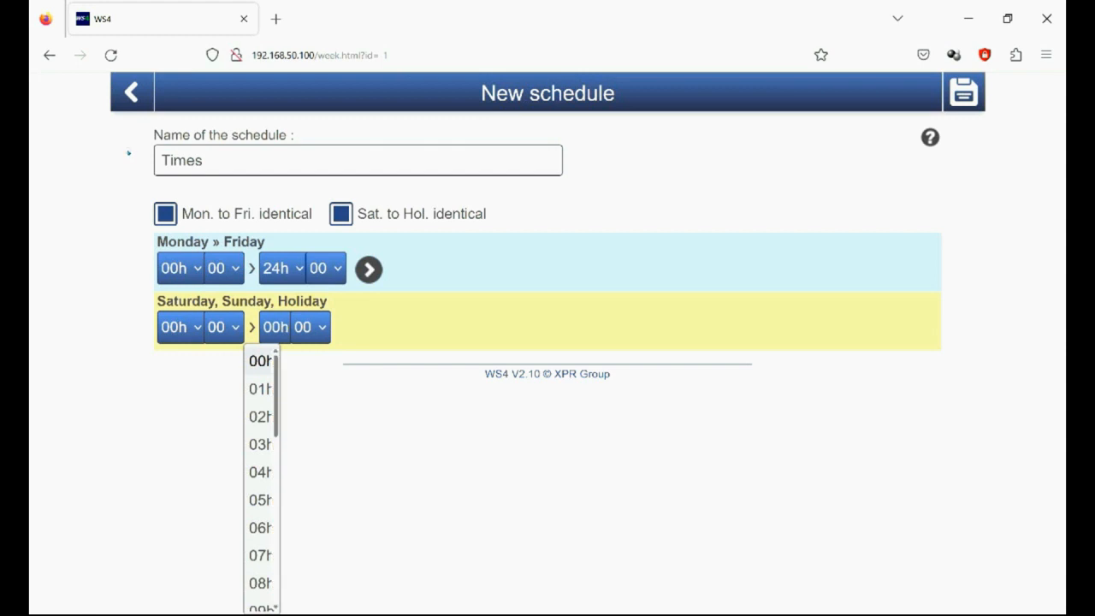
scroll(261, 471, down, 5)
click(260, 597)
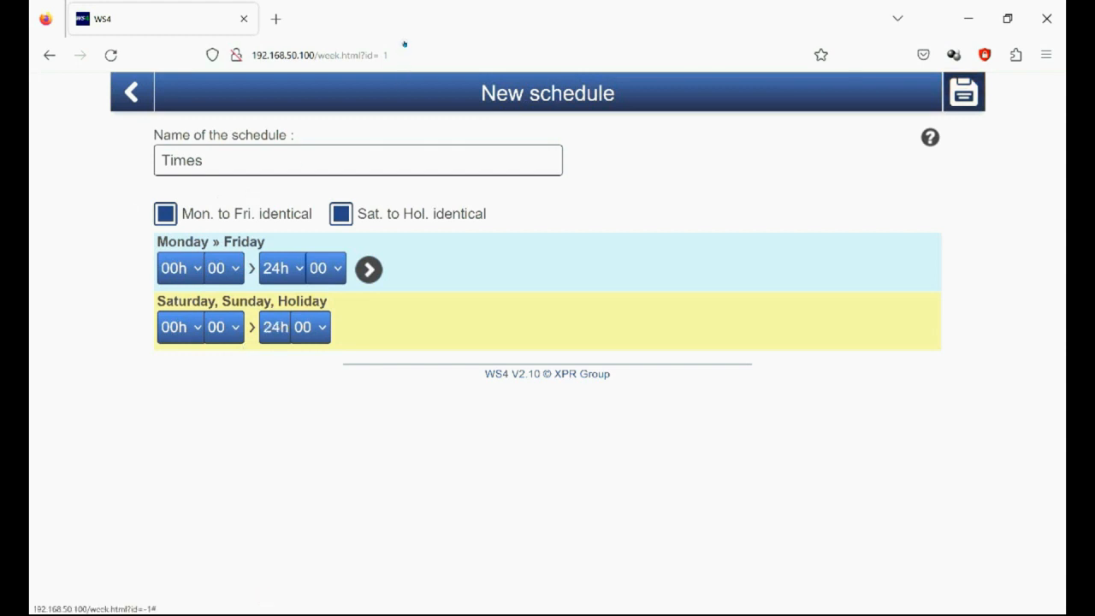
Step: Save the Times schedule and return to the home page
click(964, 94)
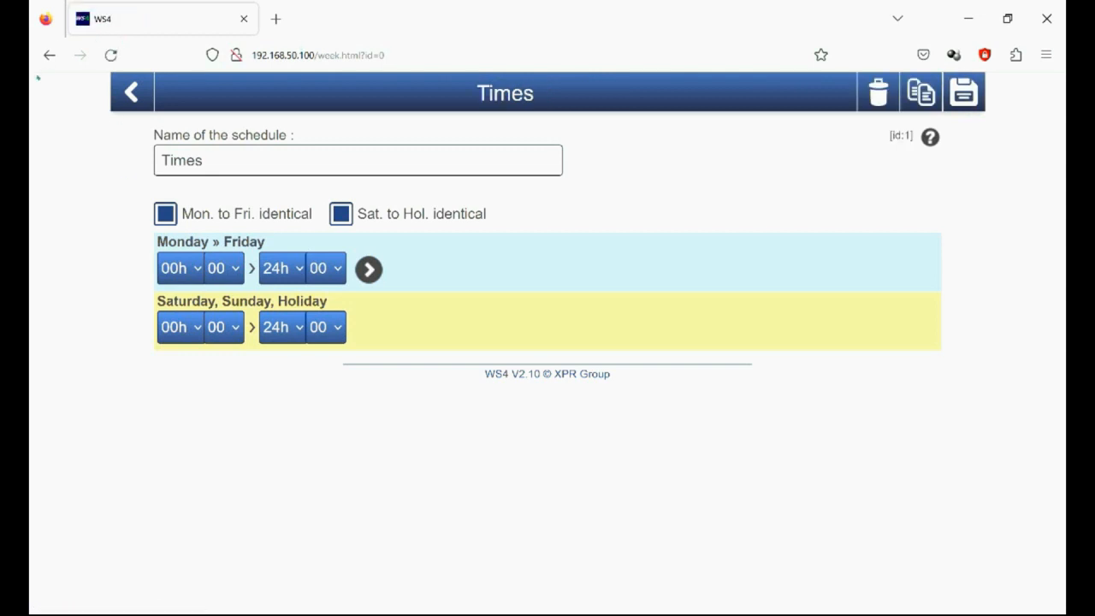
click(131, 92)
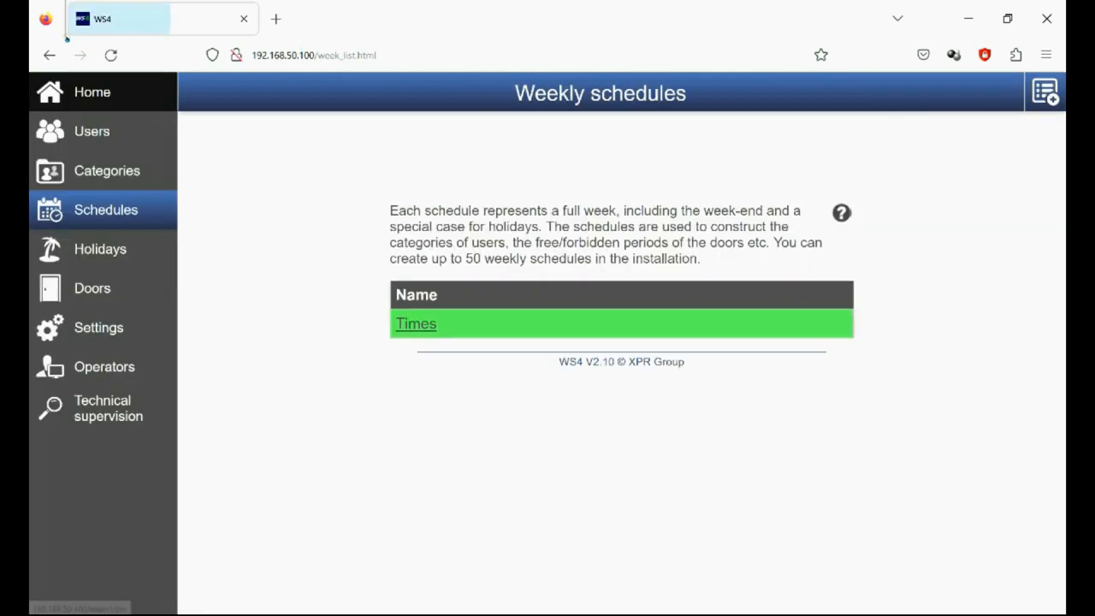
click(124, 99)
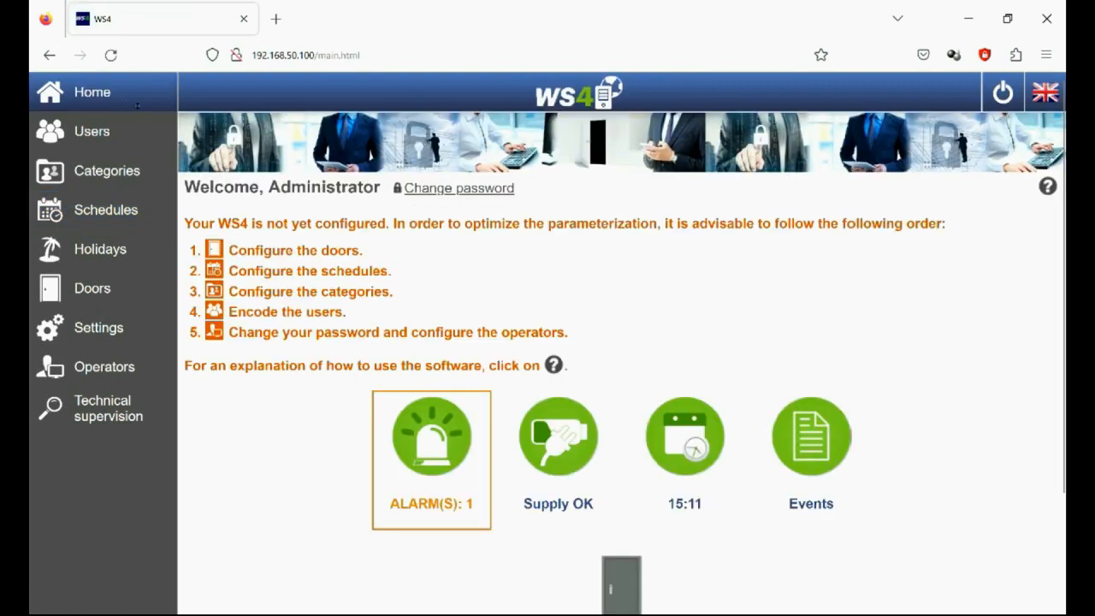
Step: Start a new user category and name it Access
click(111, 171)
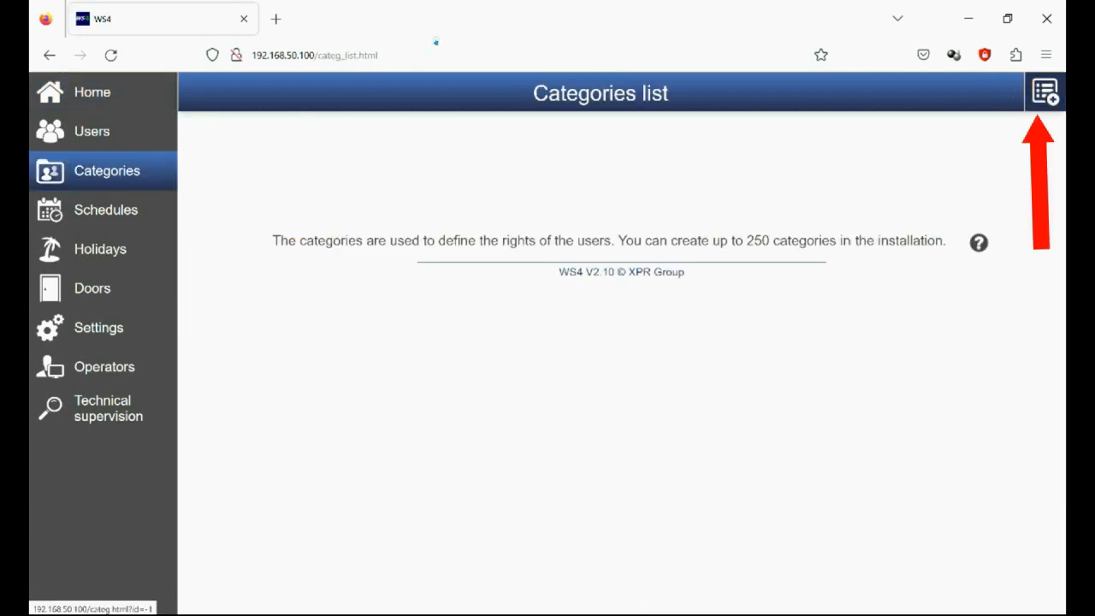
click(1045, 93)
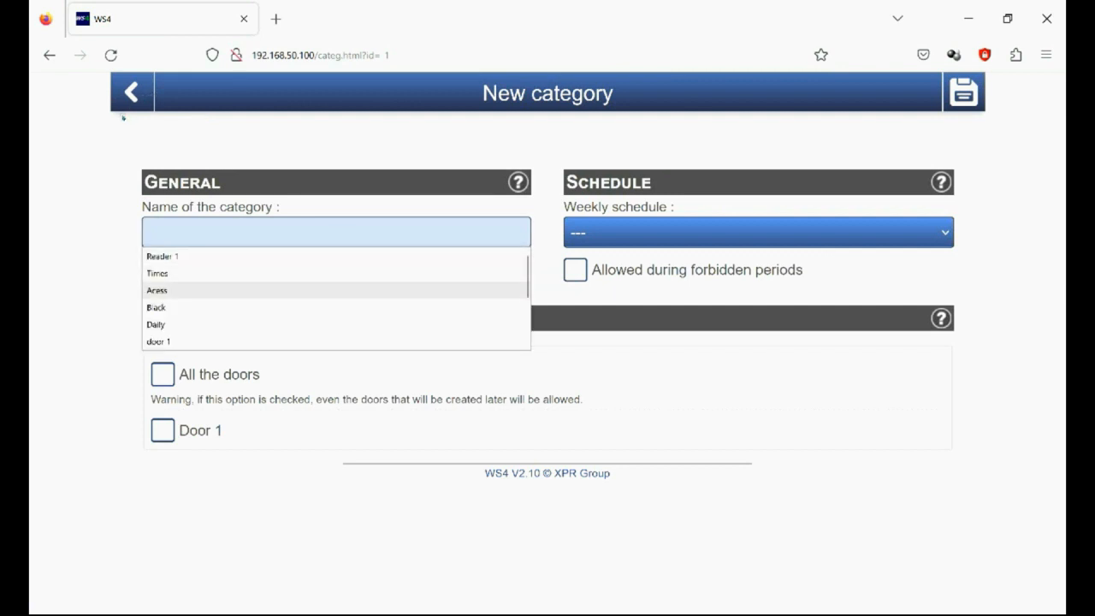
click(263, 290)
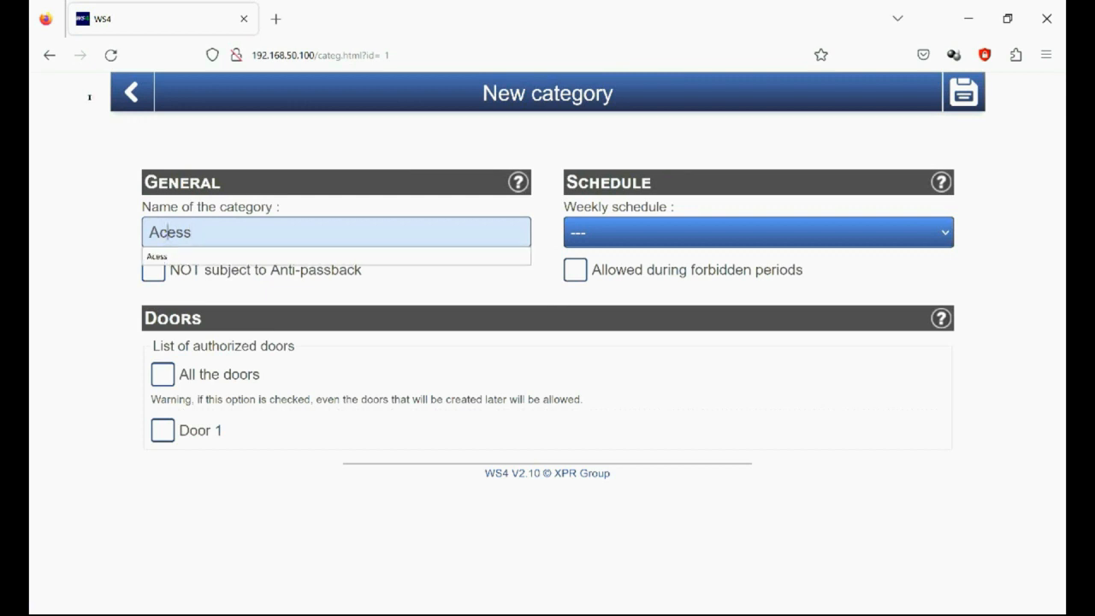
text(c)
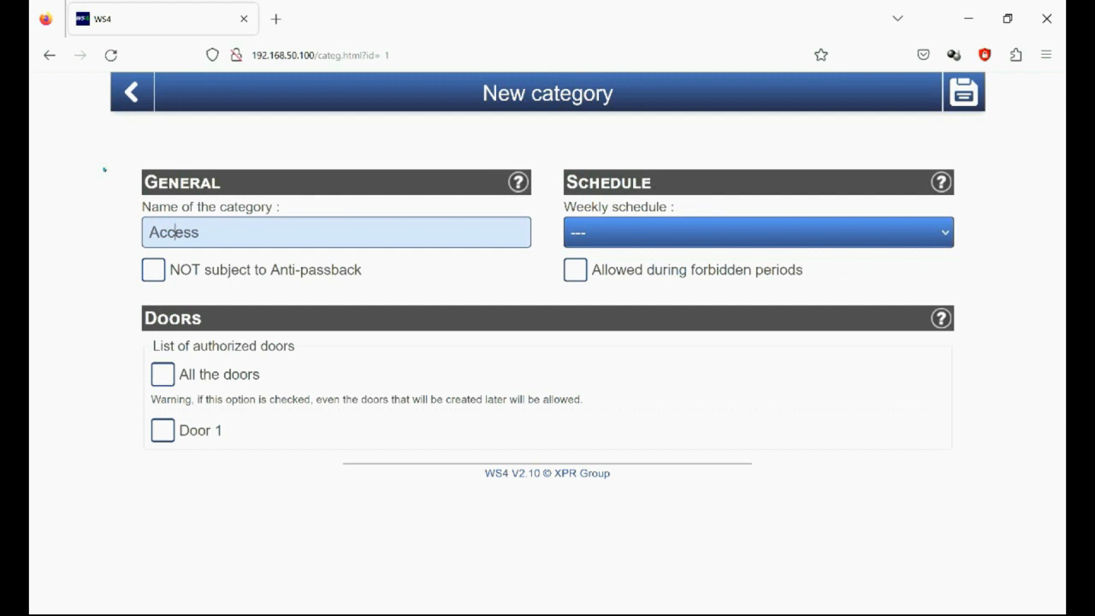
Step: Authorize all the doors, including Door 1, for the category and set its weekly schedule to 24h a day, 7d a week
click(160, 433)
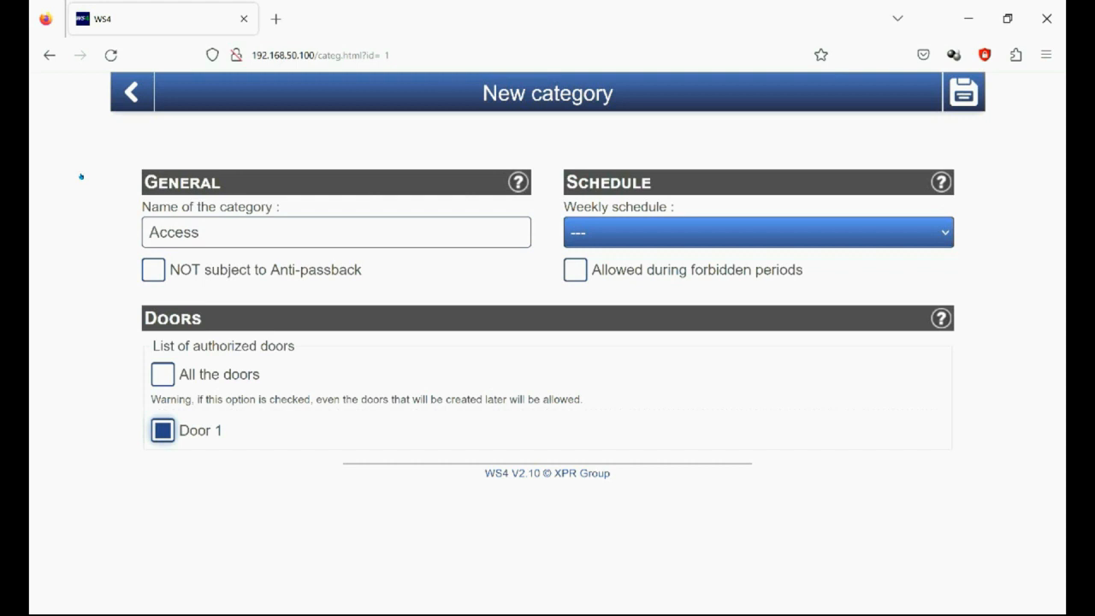
click(163, 375)
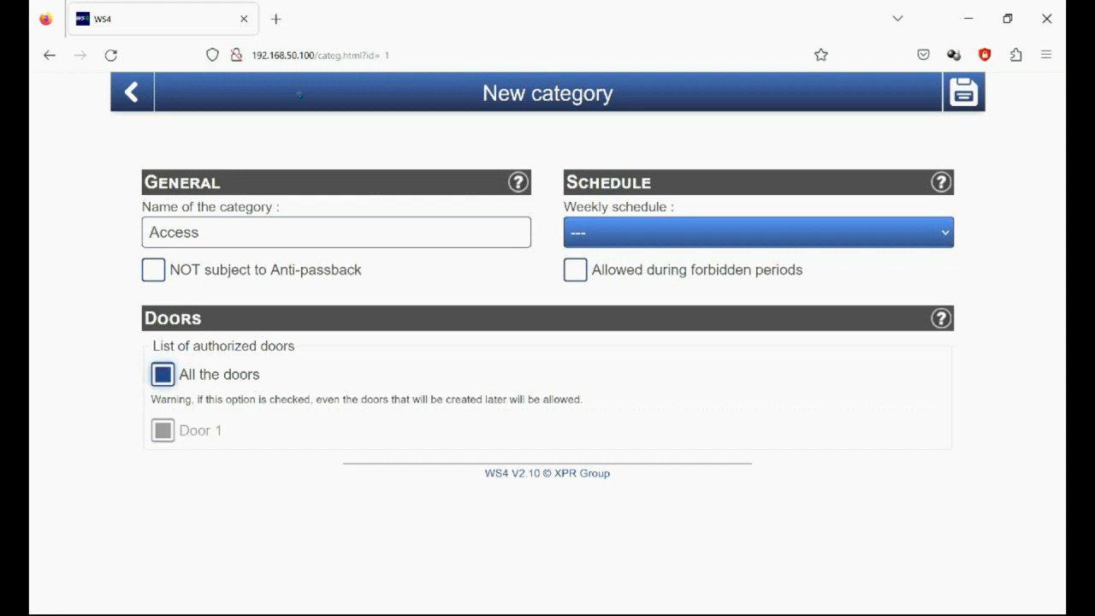
click(704, 233)
click(684, 293)
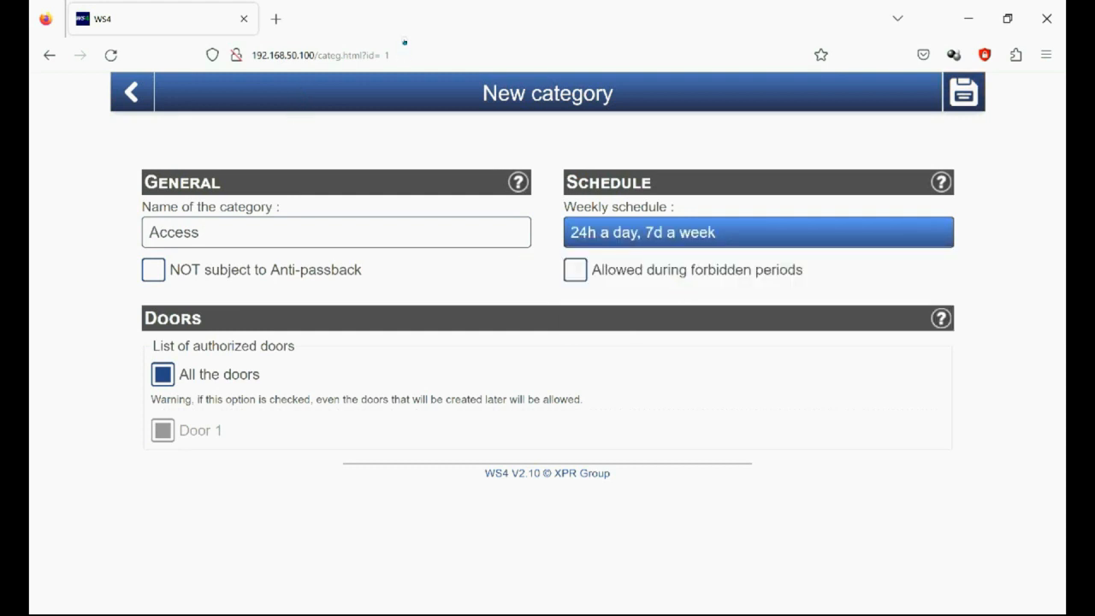
Step: Save the Access category and return to the home page
click(964, 95)
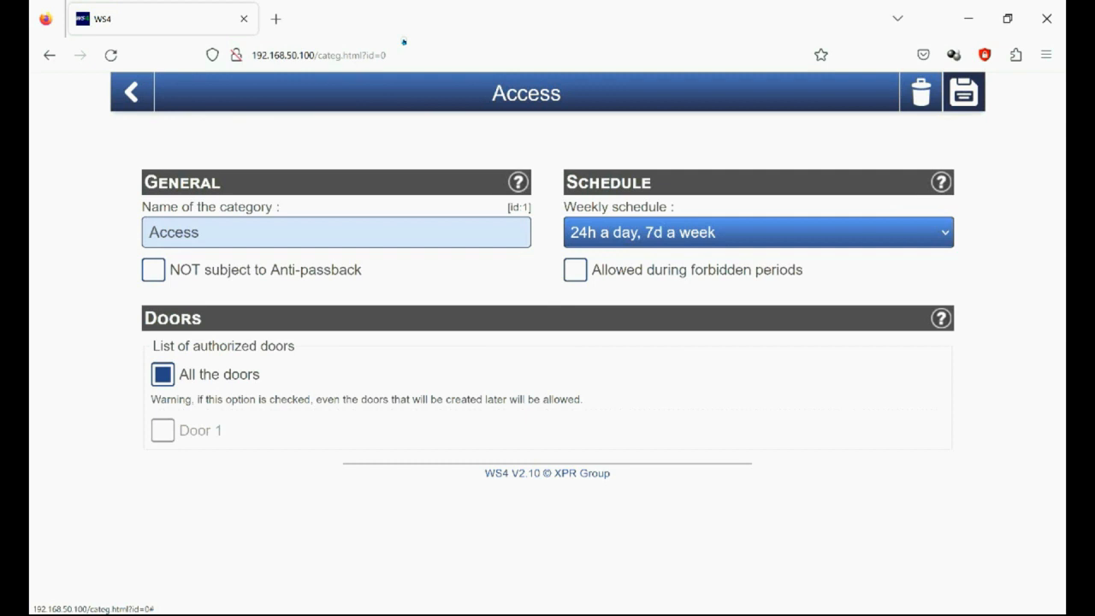
click(131, 92)
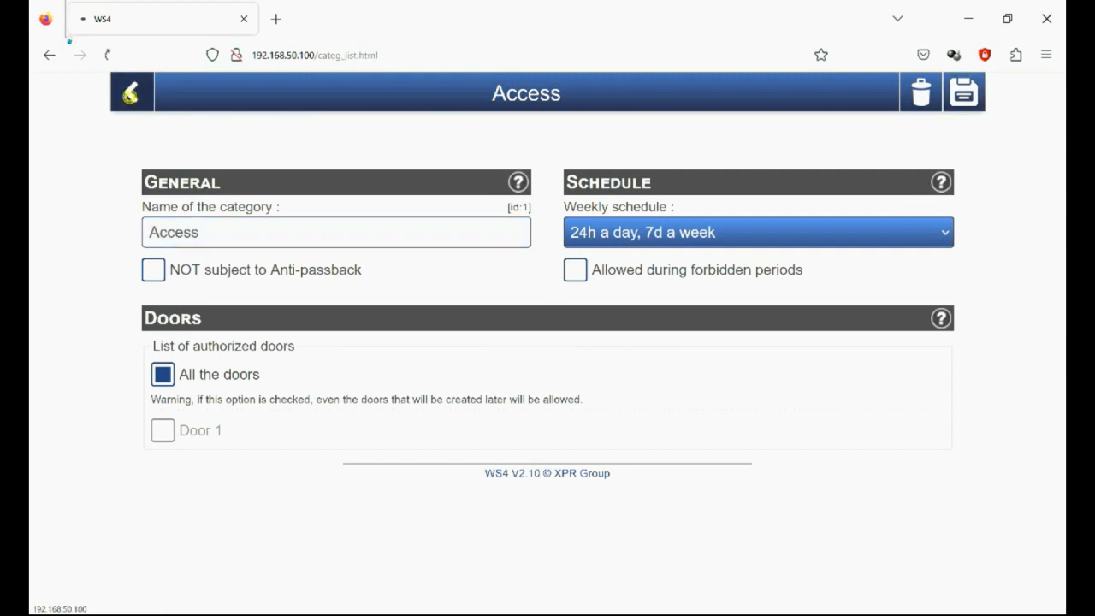
click(91, 92)
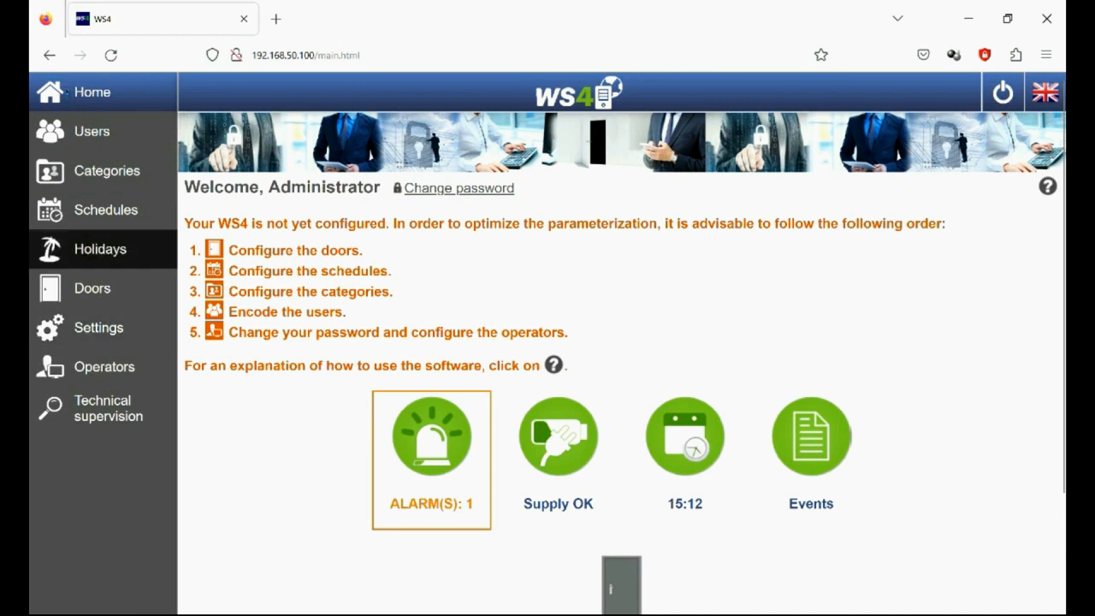
Step: Enroll a batch of cards as Card 1, creating new users in the Access category, and return to the user list
click(101, 140)
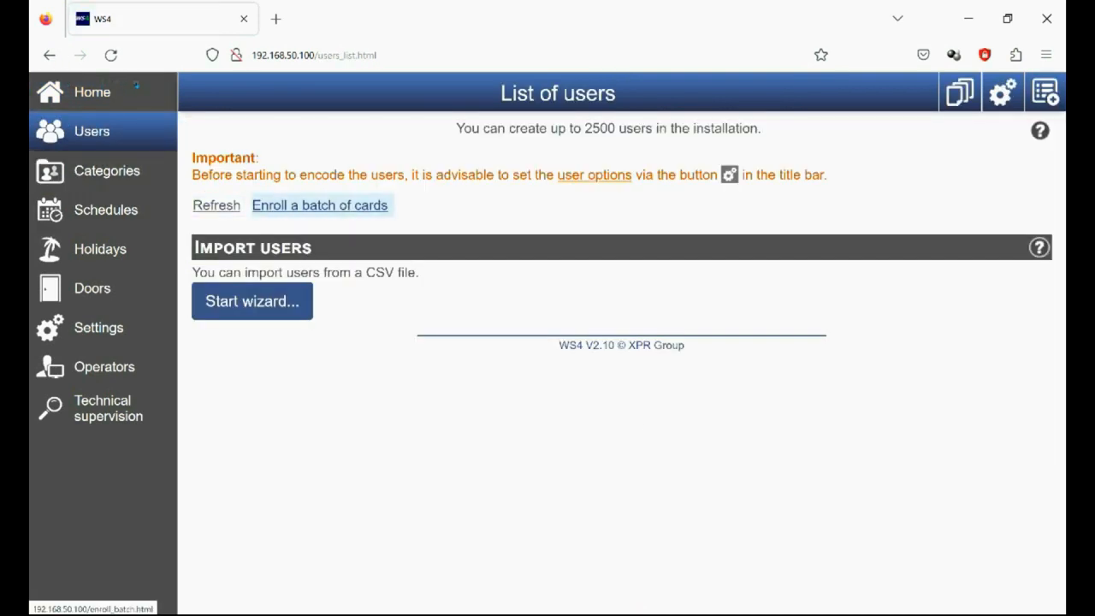
click(319, 205)
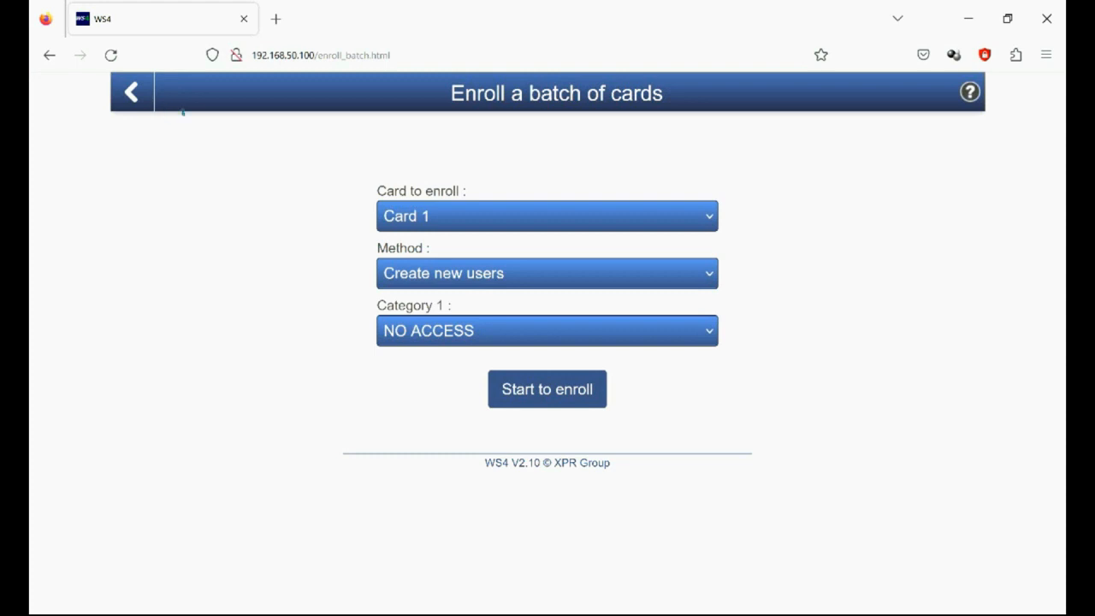
click(409, 273)
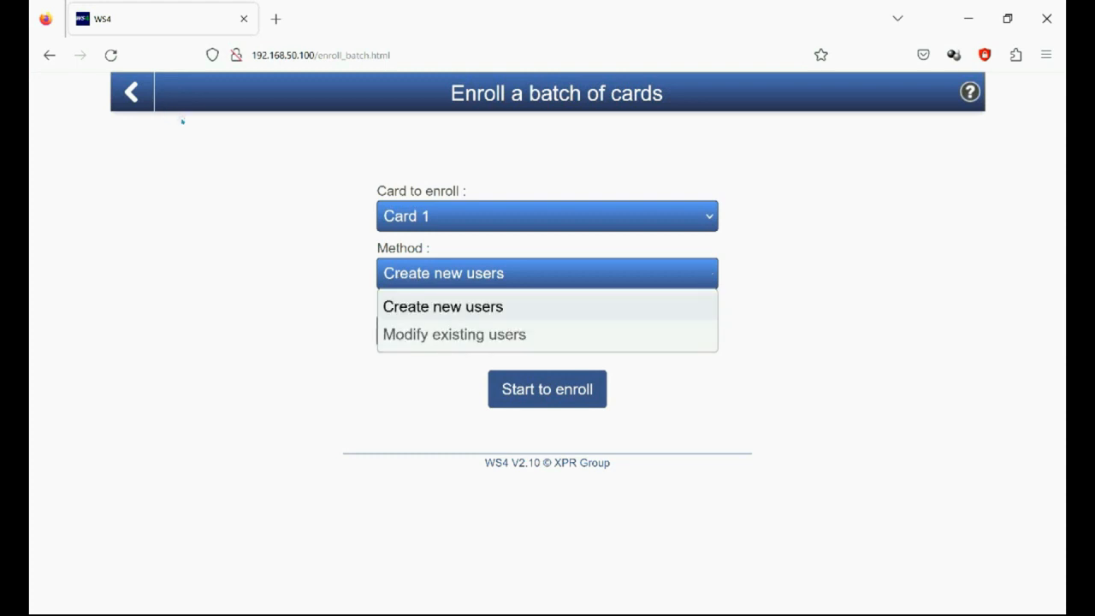
click(411, 302)
click(416, 328)
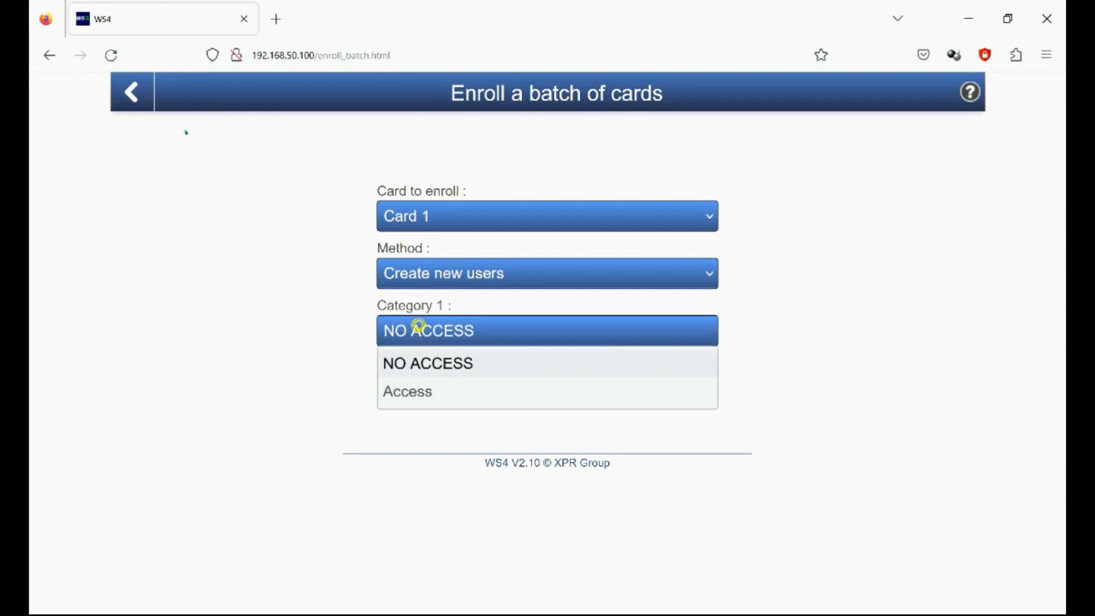
click(405, 391)
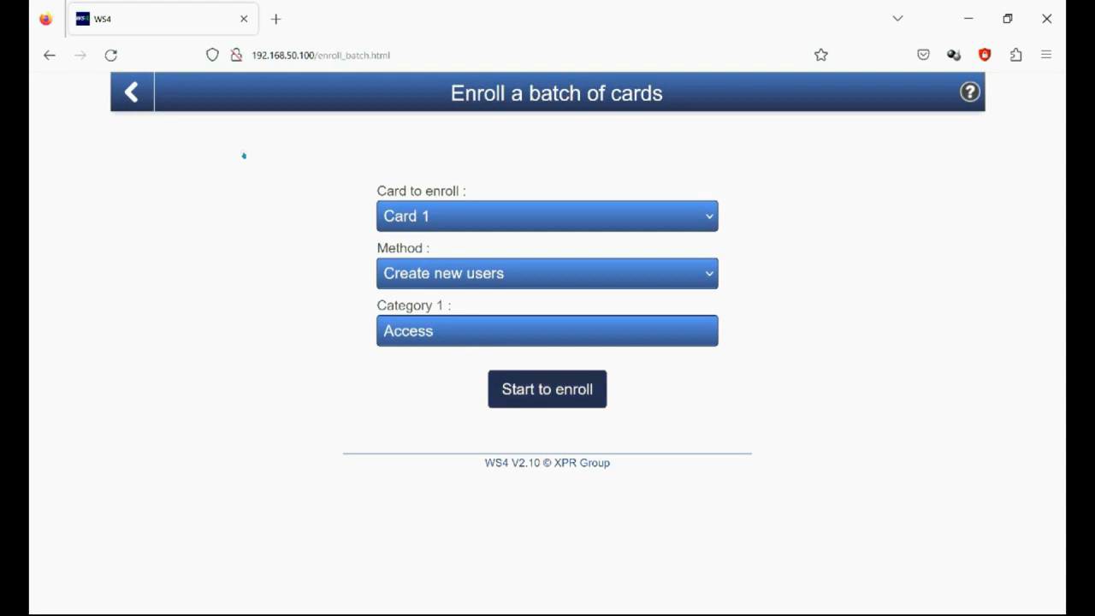
click(566, 383)
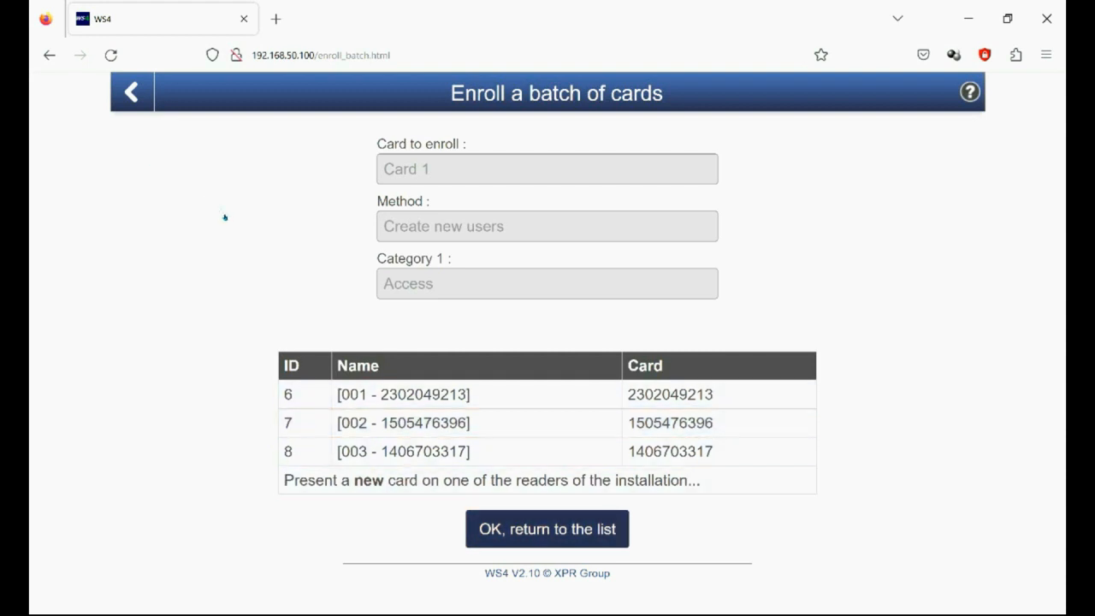
click(517, 532)
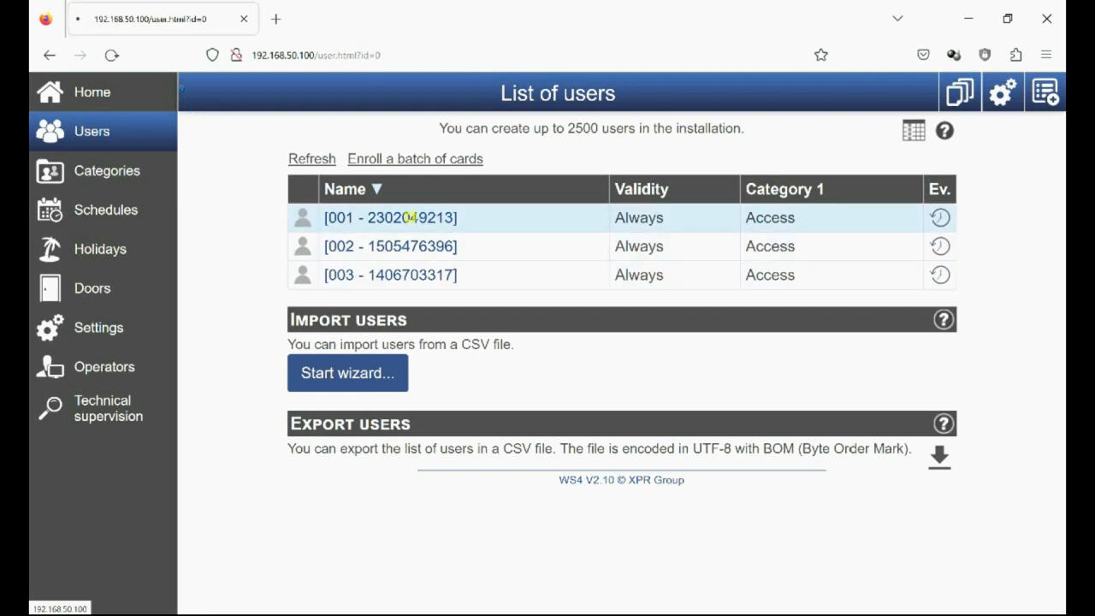
Step: Rename the enrolled user numbered 001 as RED, save it and return to the user list
click(410, 217)
drag(153, 79, 83, 79)
text(RED)
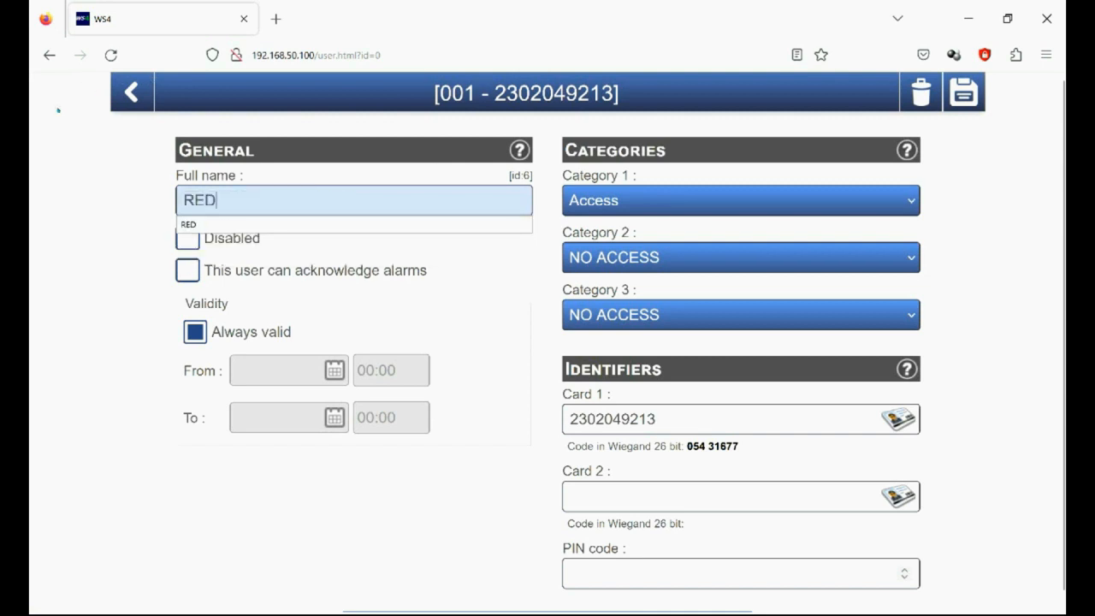
click(63, 108)
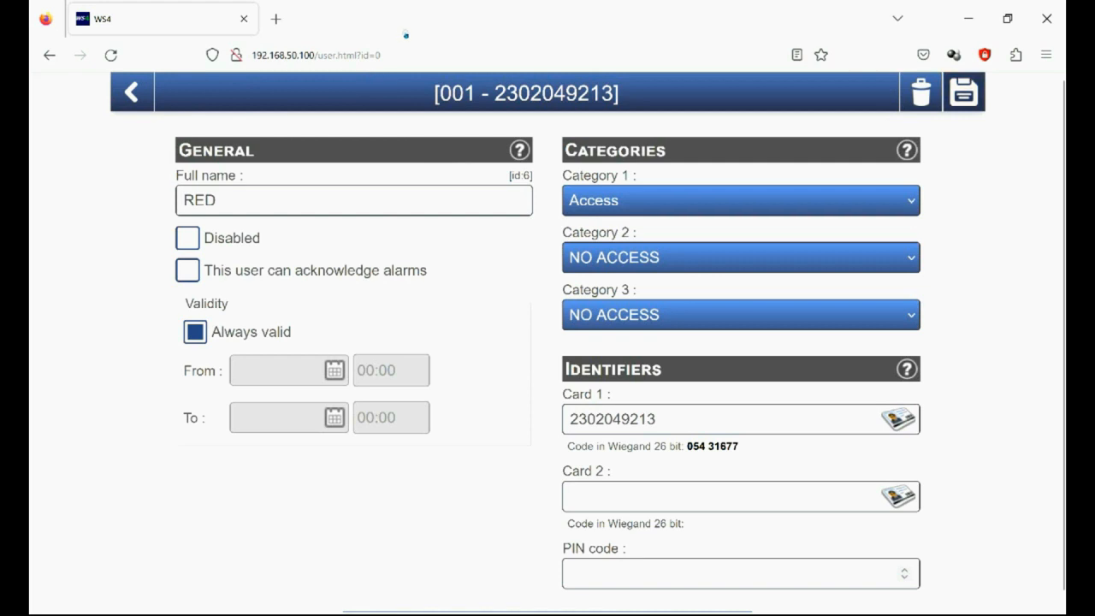
click(964, 92)
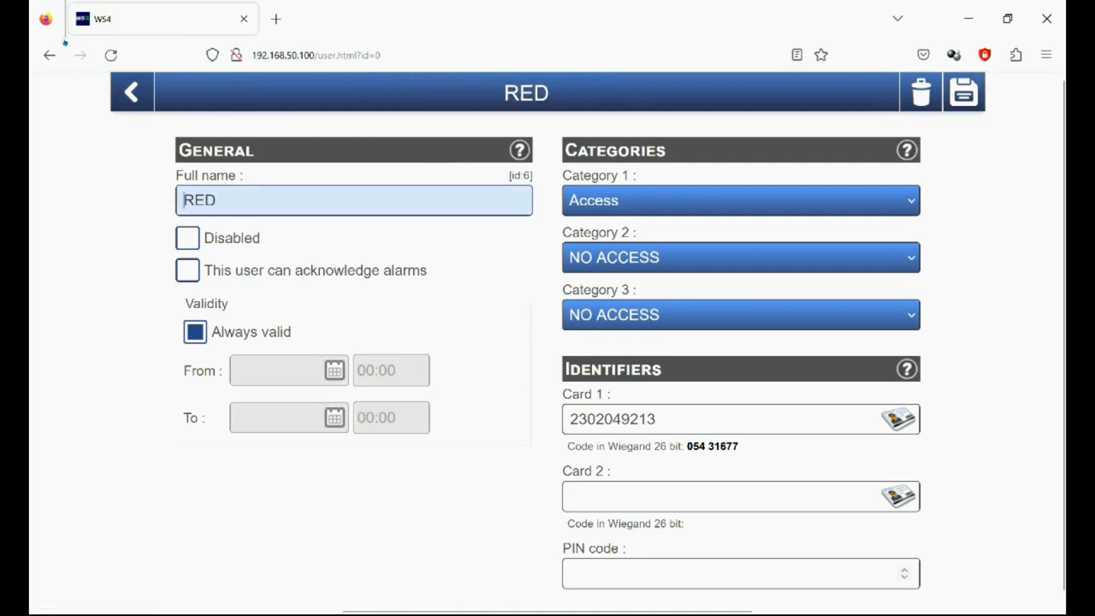
click(137, 91)
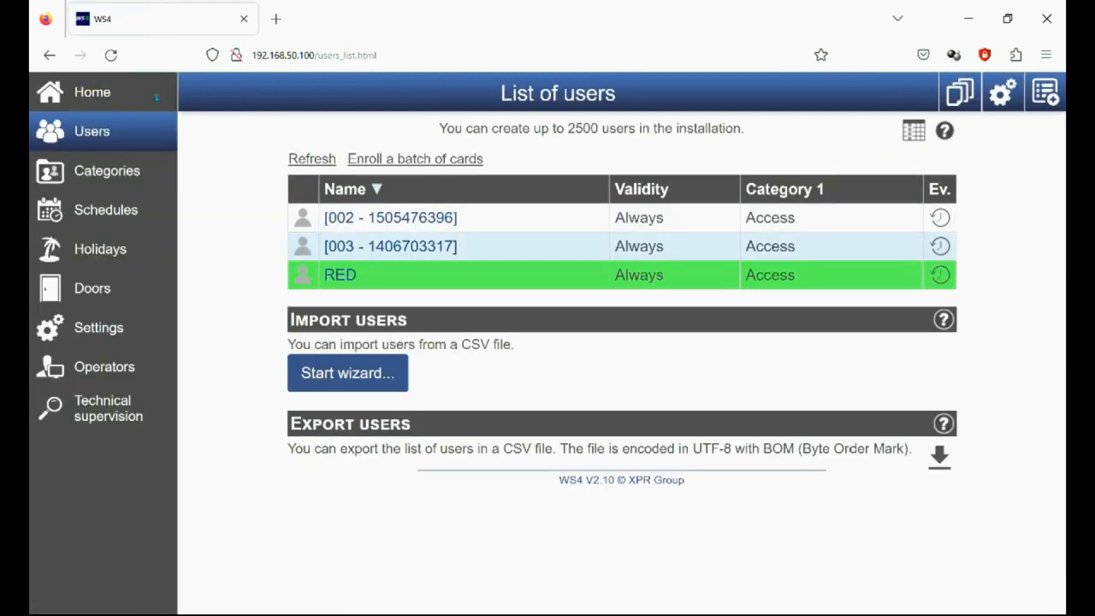
Step: Rename the enrolled user numbered 003 as Grey, save it and return to the user list
click(351, 246)
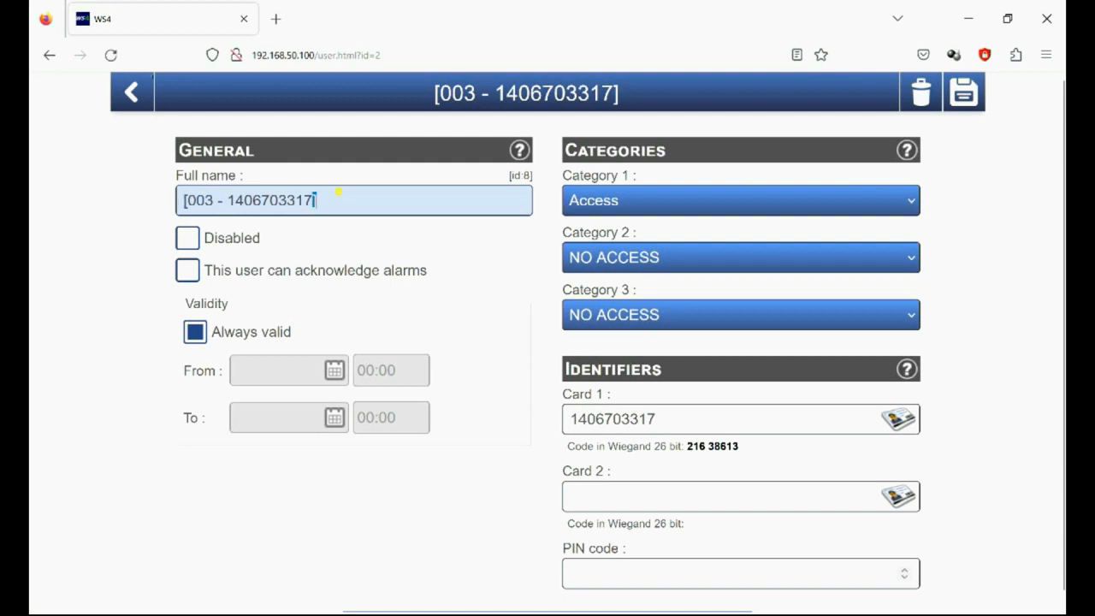
triple_click(337, 193)
key(BackSpace)
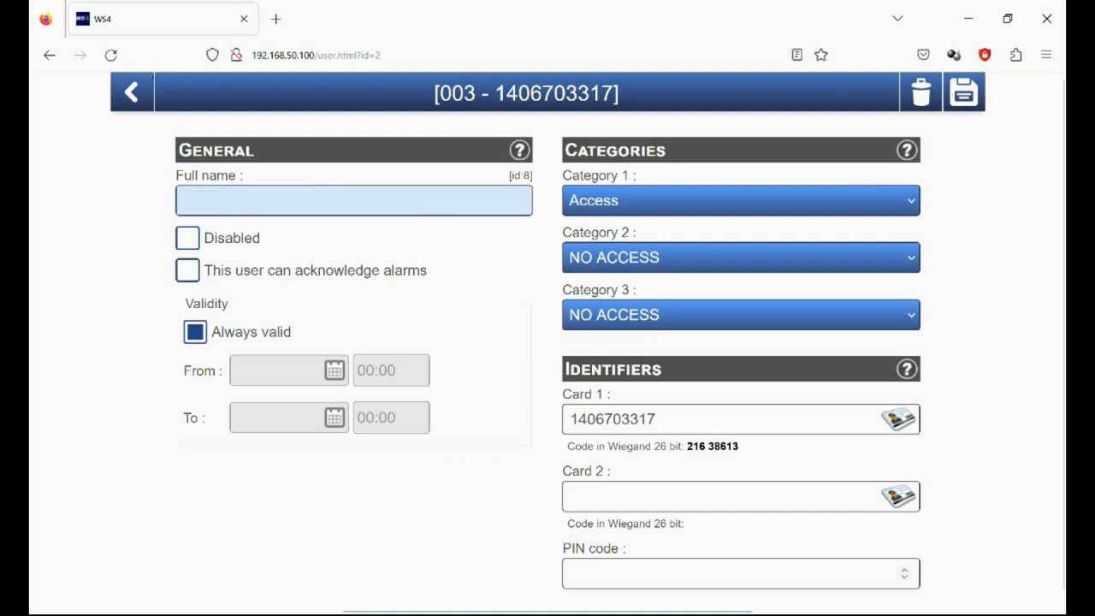
text(Grd)
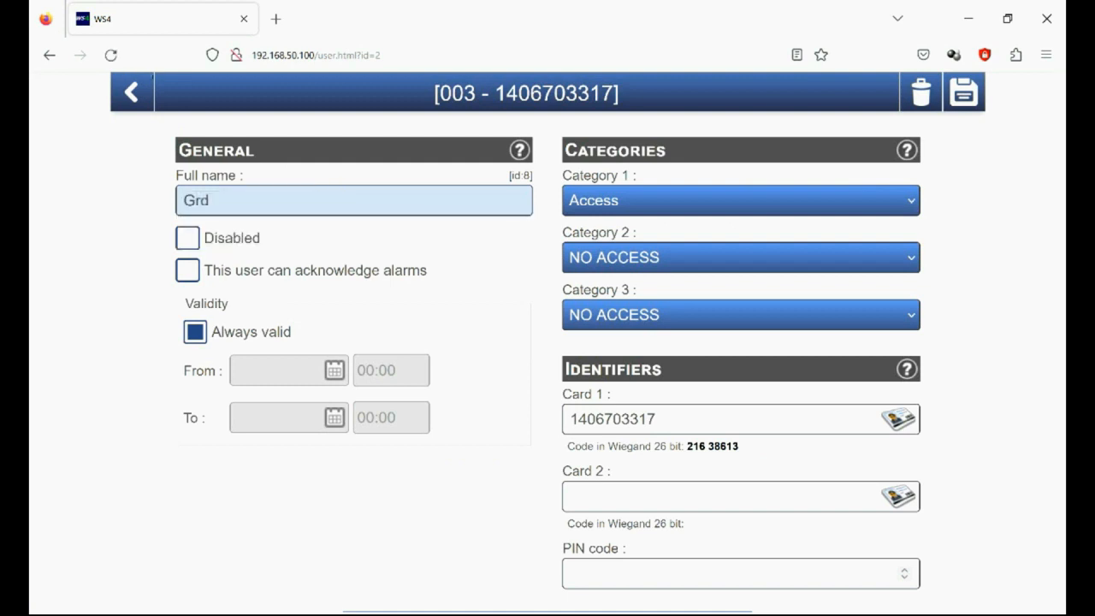
key(BackSpace)
text(ey)
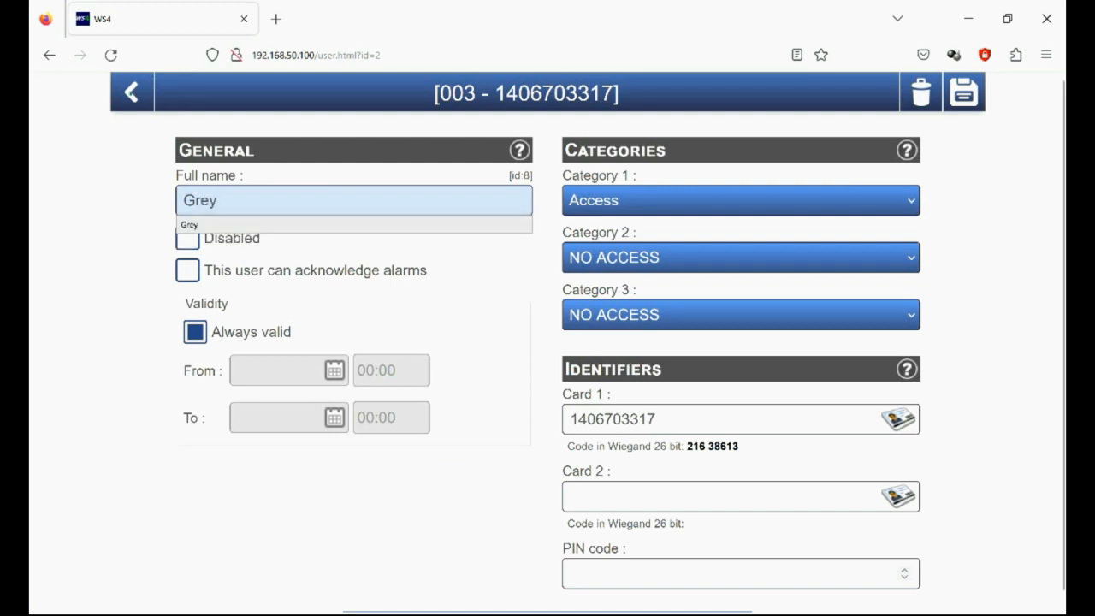
click(281, 224)
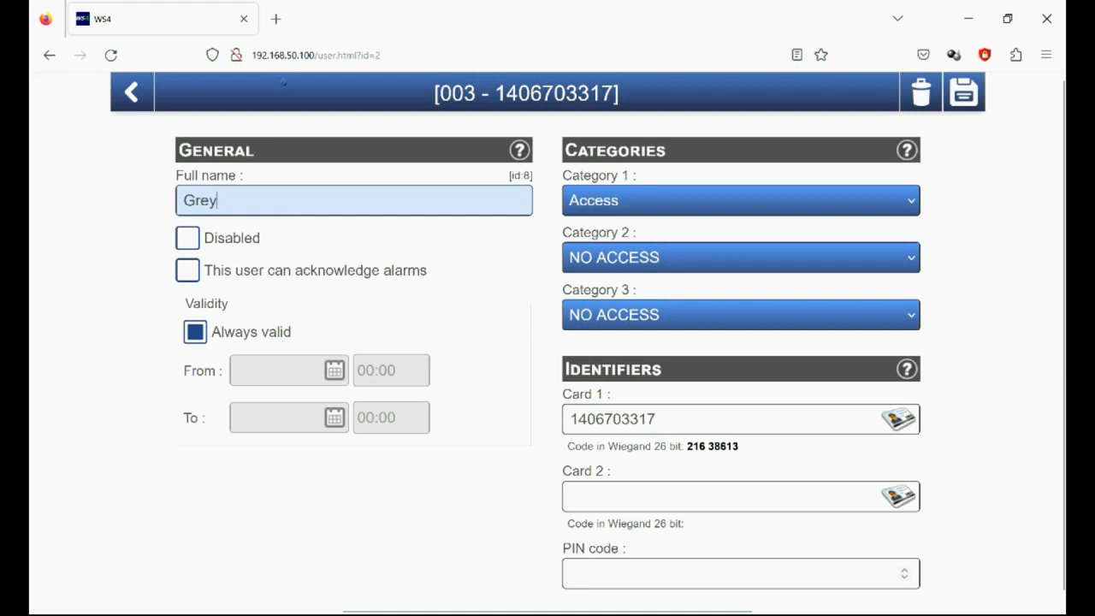
click(963, 91)
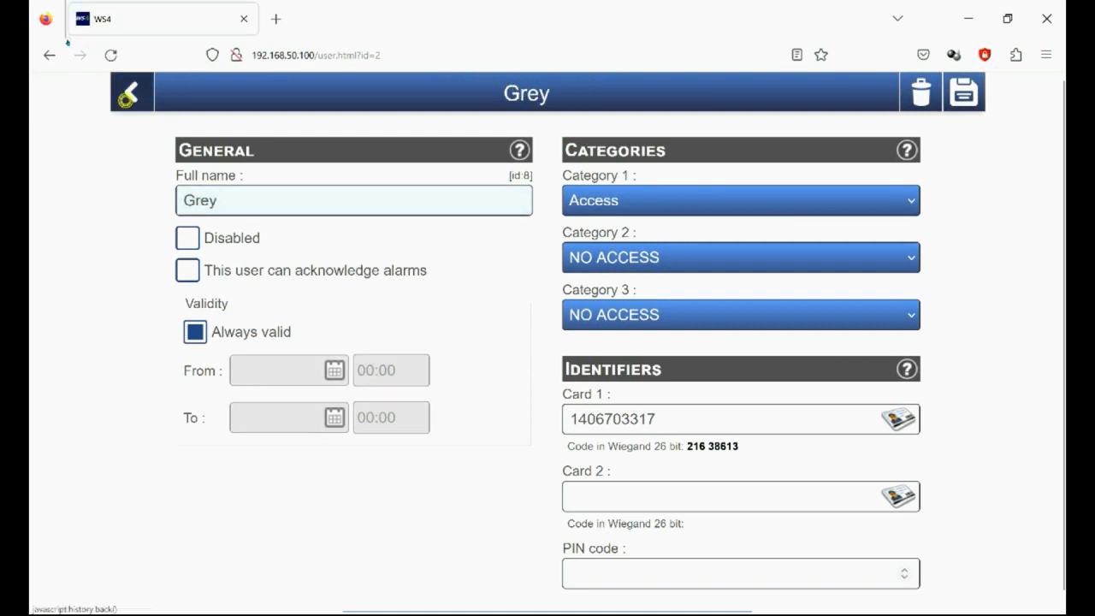
click(131, 91)
Step: Rename the enrolled user numbered 002 as Black, save it and return to the user list
click(361, 217)
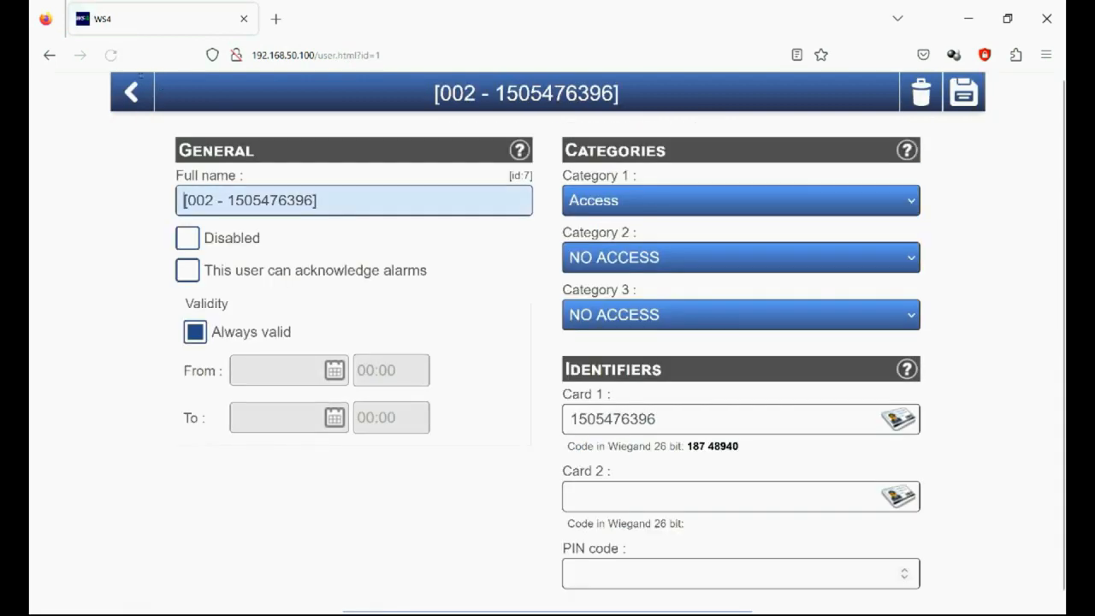
drag(318, 201, 183, 200)
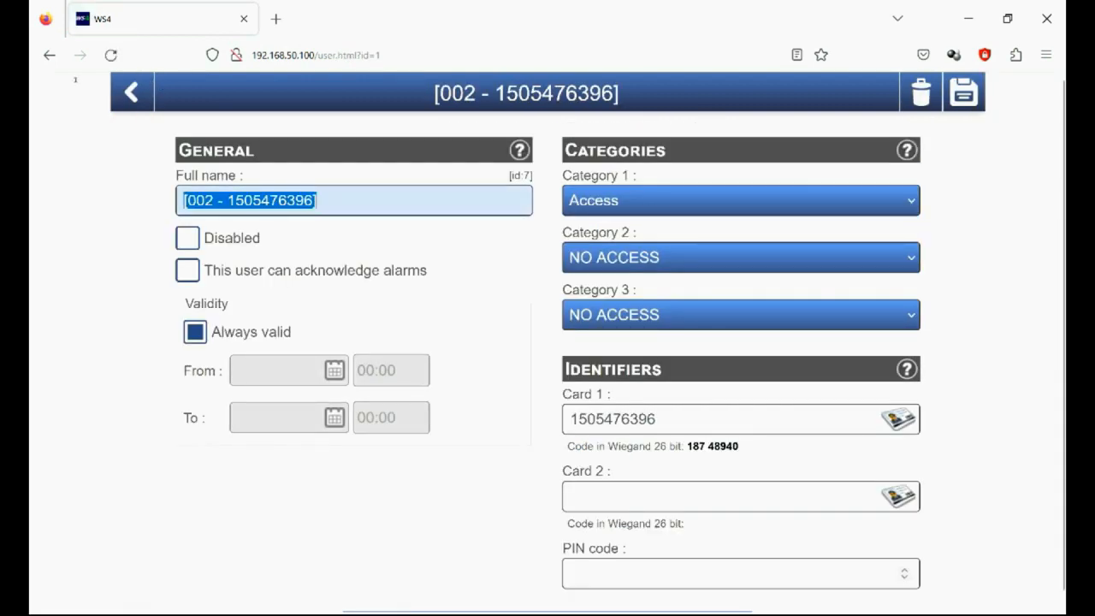
text(B)
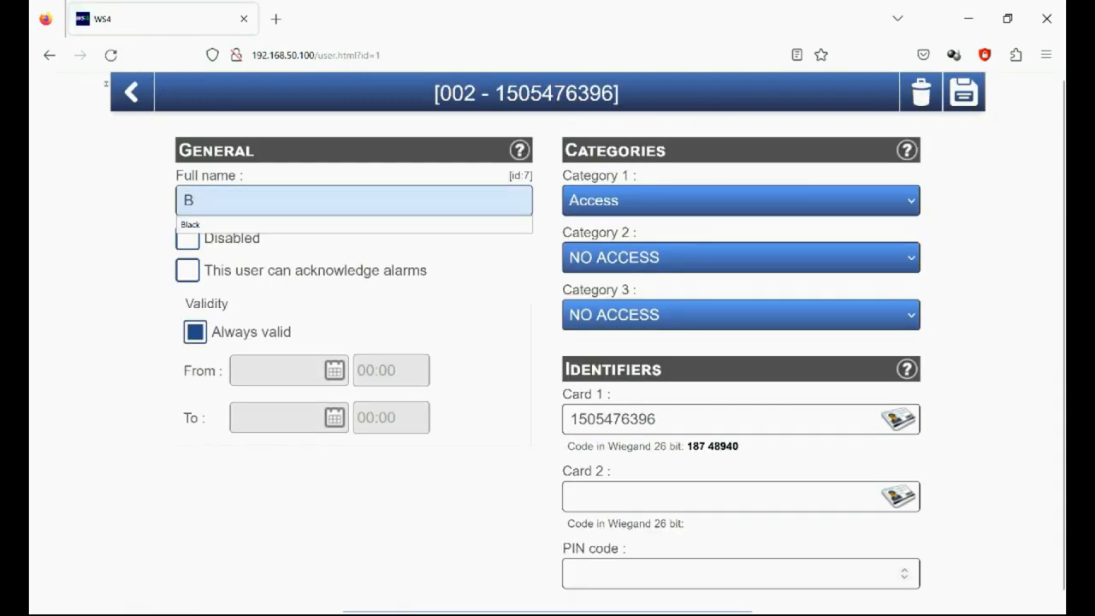
text(l)
key(Down)
key(Return)
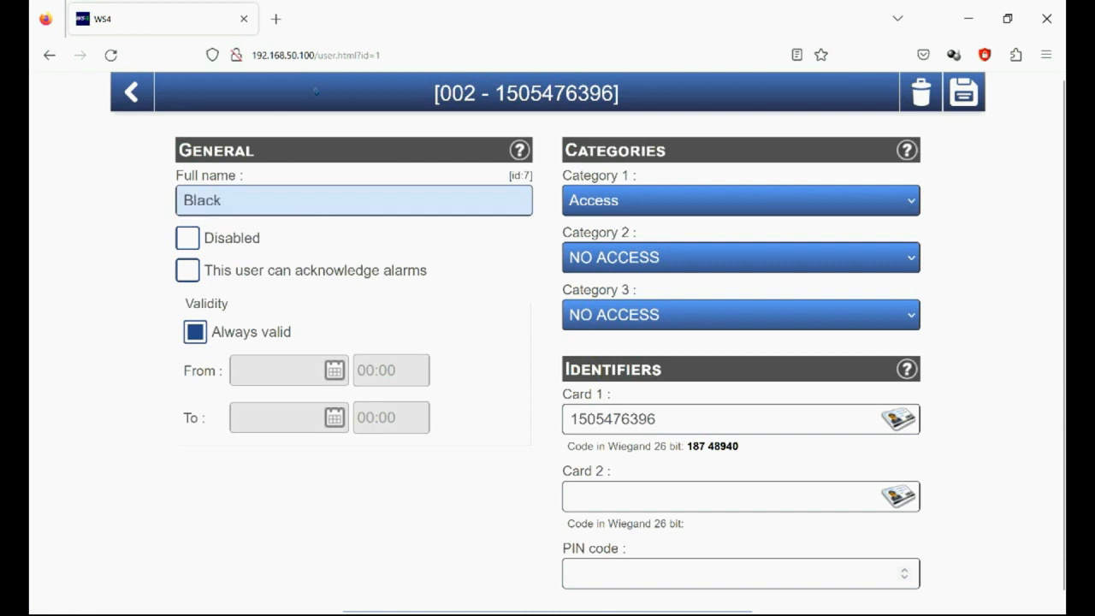
click(963, 92)
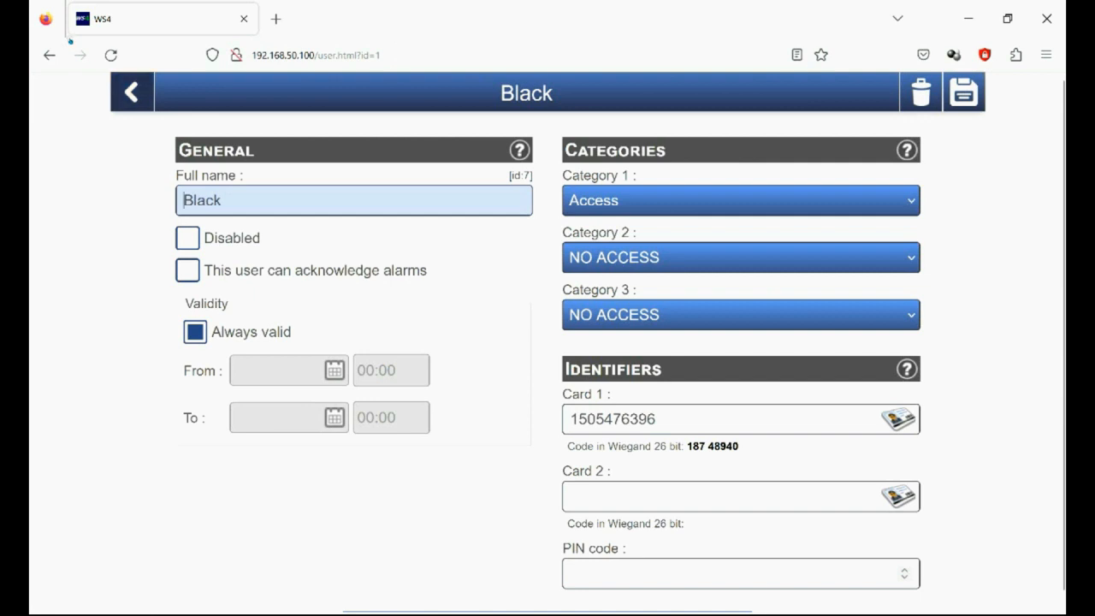
click(130, 92)
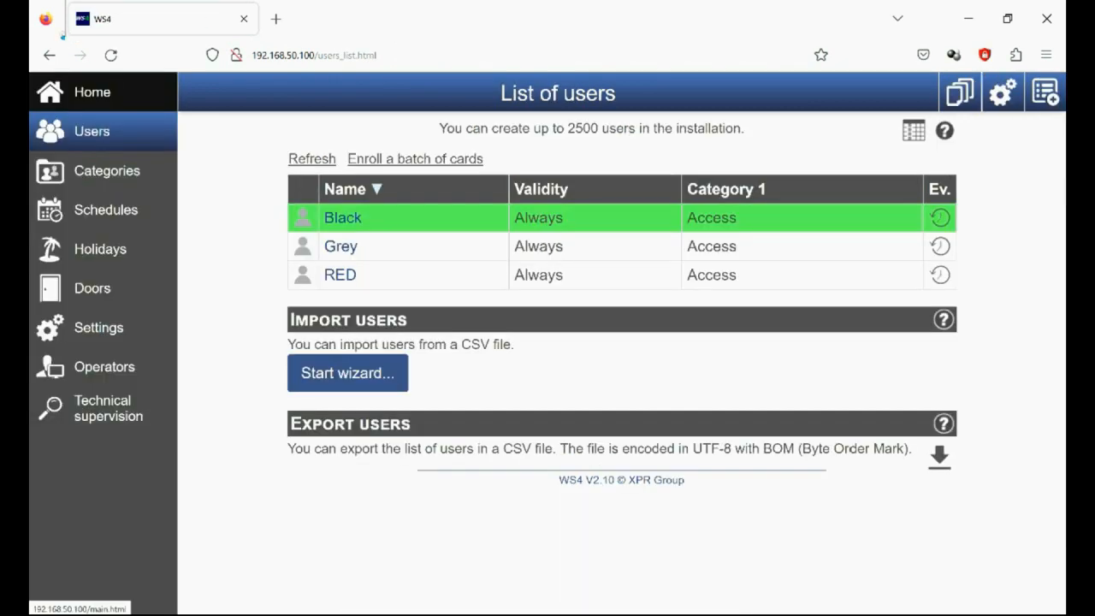
Step: Open the controller's network settings, try the Fixed IP address mode and examine the note about Dip-Switch 1
click(114, 86)
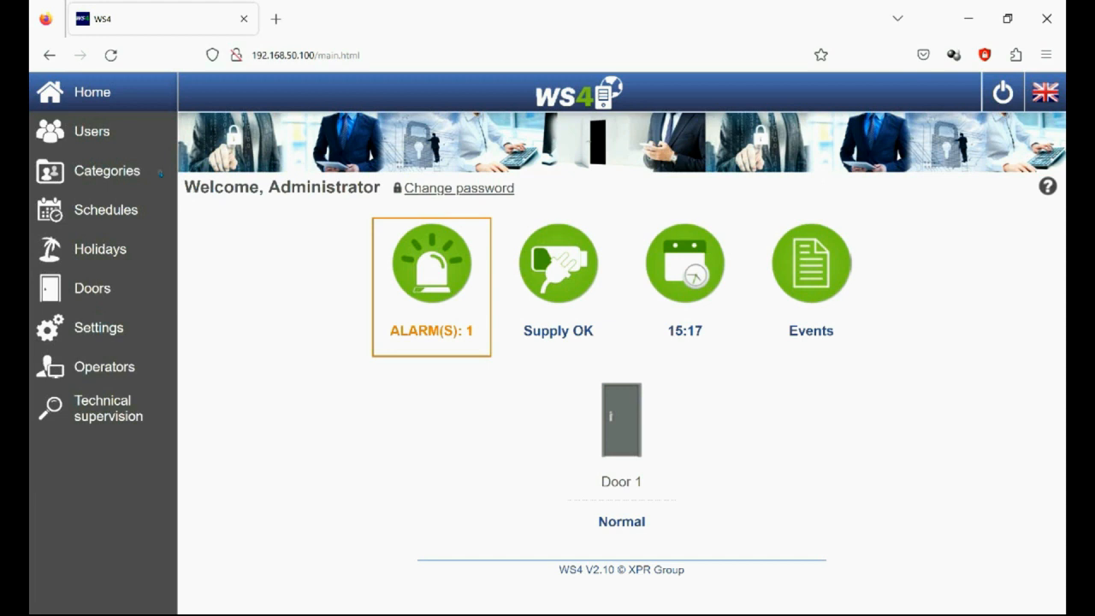
click(118, 318)
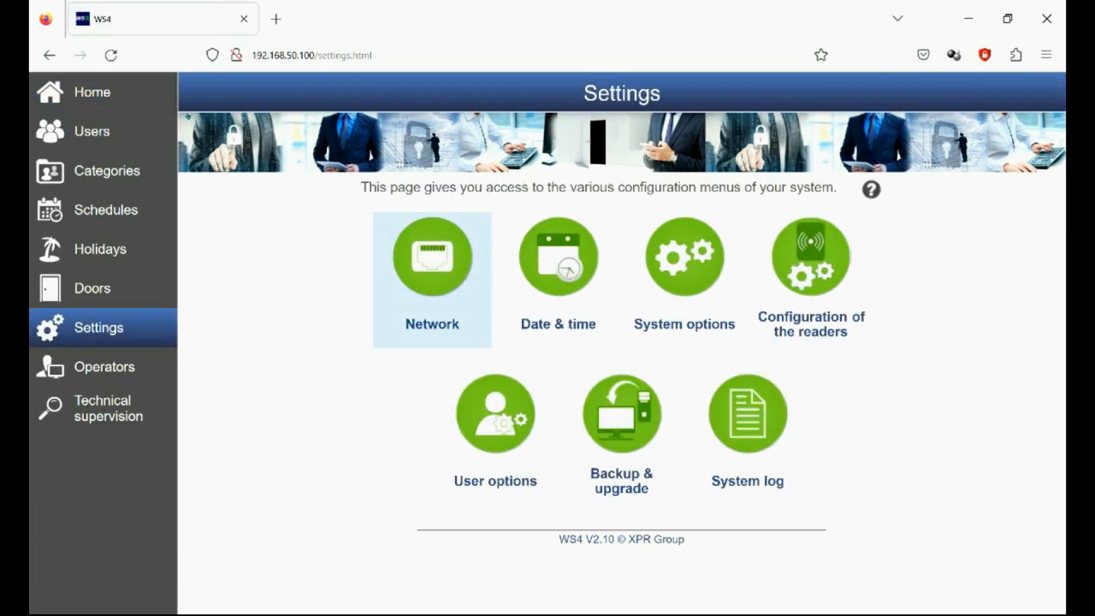
click(428, 283)
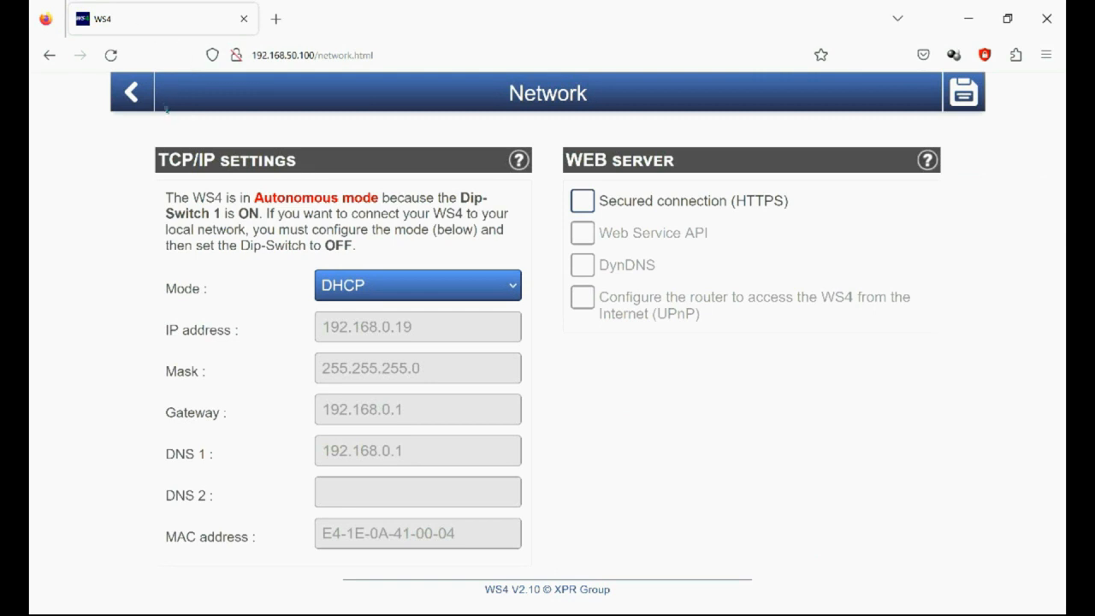
click(418, 285)
click(341, 347)
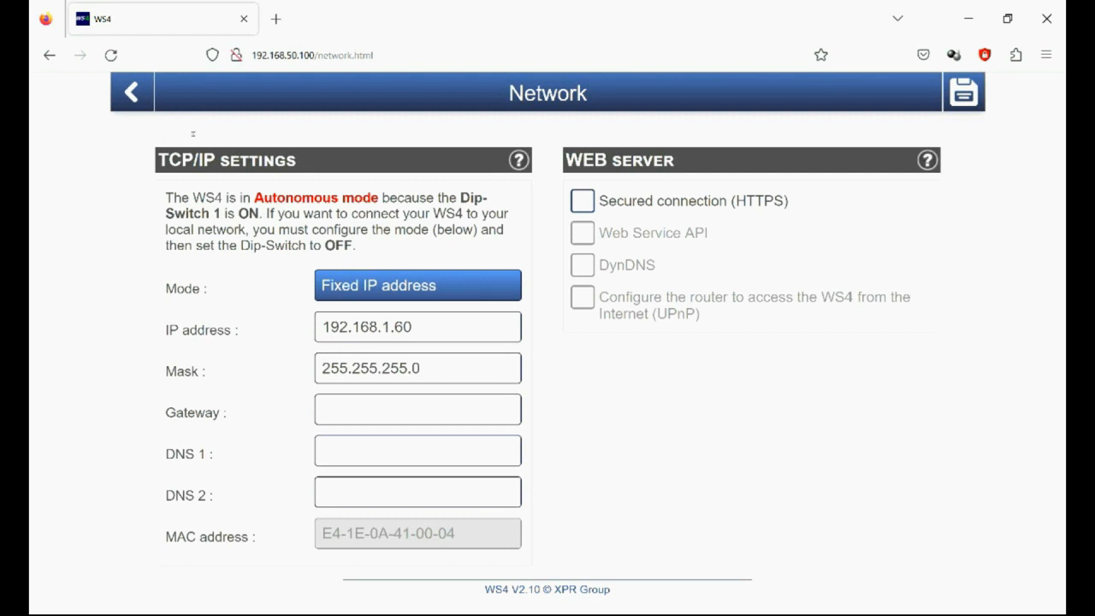
drag(459, 198, 224, 213)
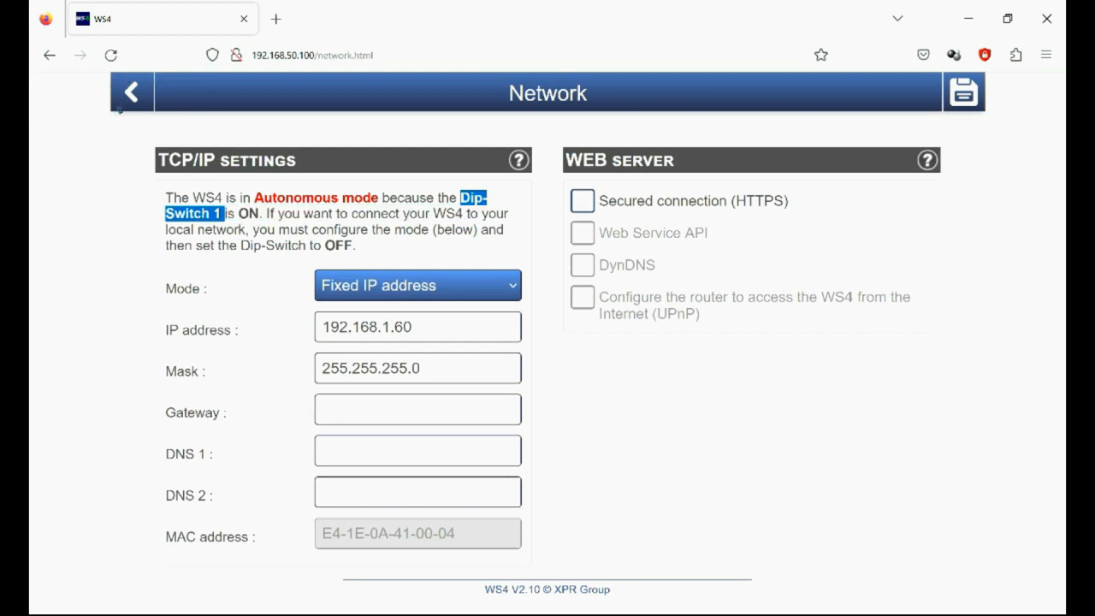
click(254, 274)
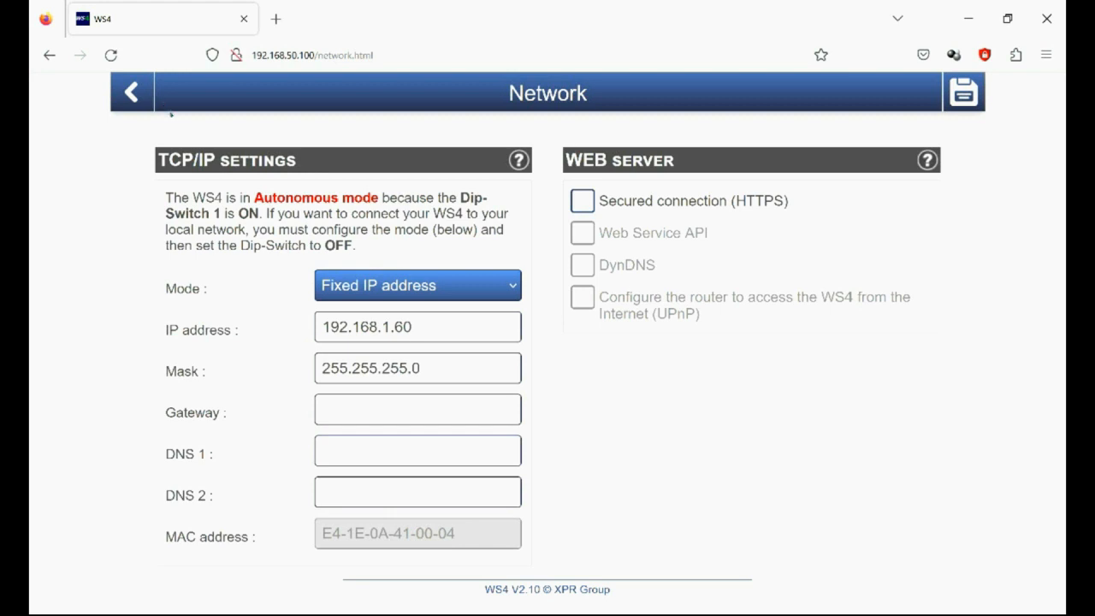
Step: Switch the network mode back to DHCP and leave the network settings without saving
click(379, 280)
click(368, 317)
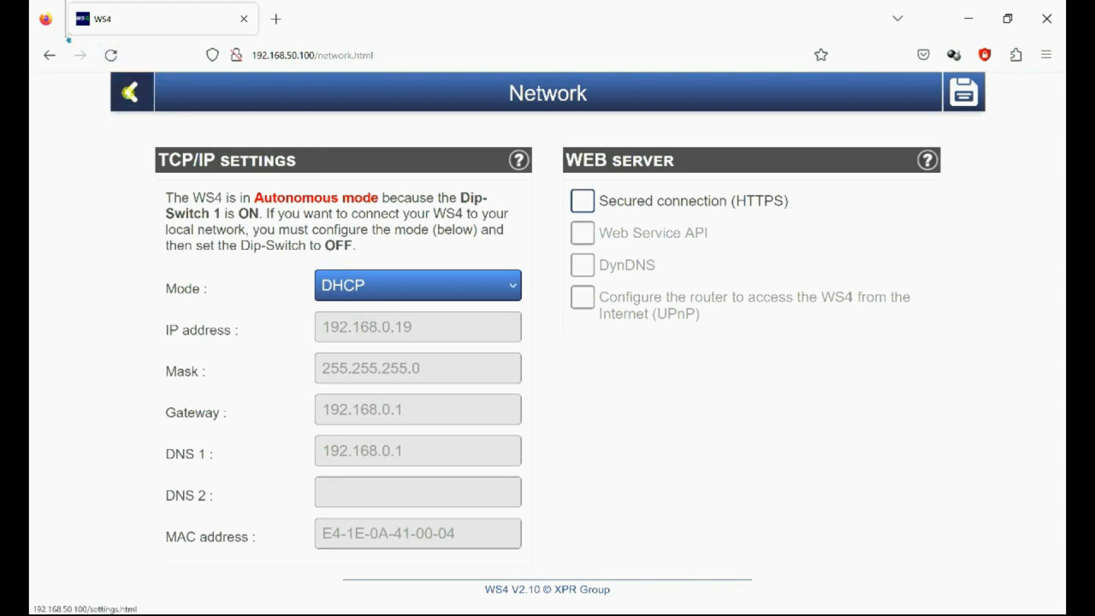
click(130, 92)
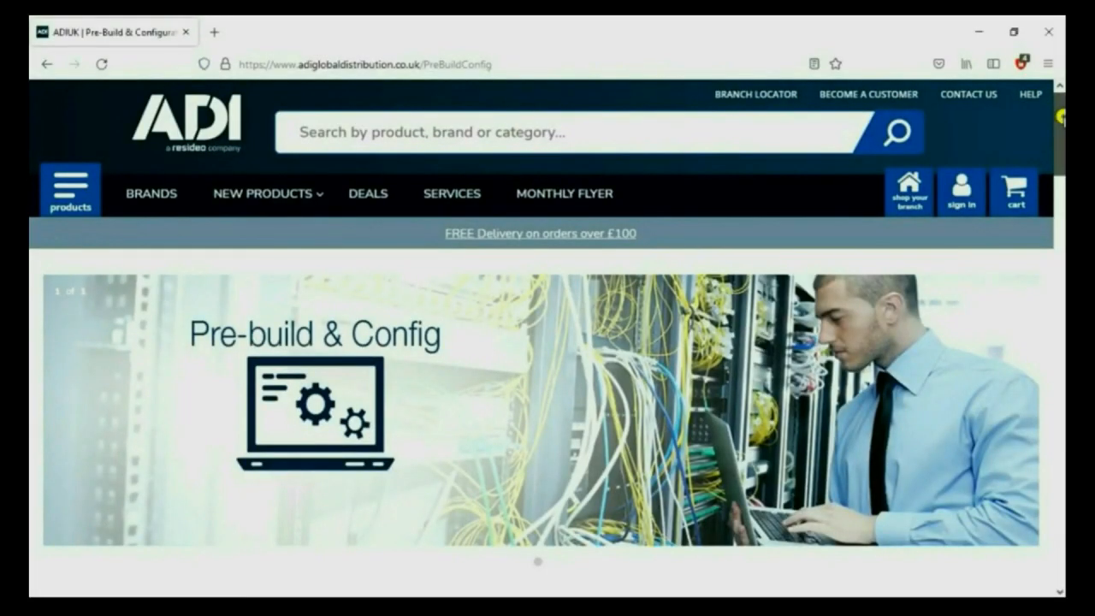
scroll(1064, 120, down, 3)
scroll(548, 351, down, 5)
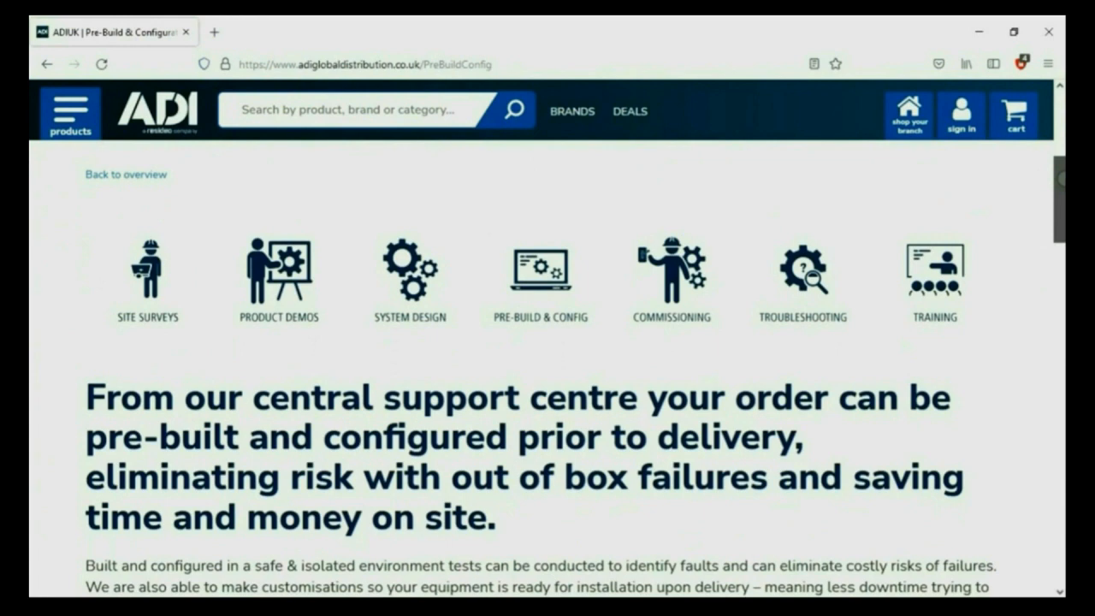
Step: Read through ADI's Pre-Build & Config page, examining the listed services, the Bronze, Silver and Gold pre-configuration table and the bespoke project information
scroll(548, 367, down, 3)
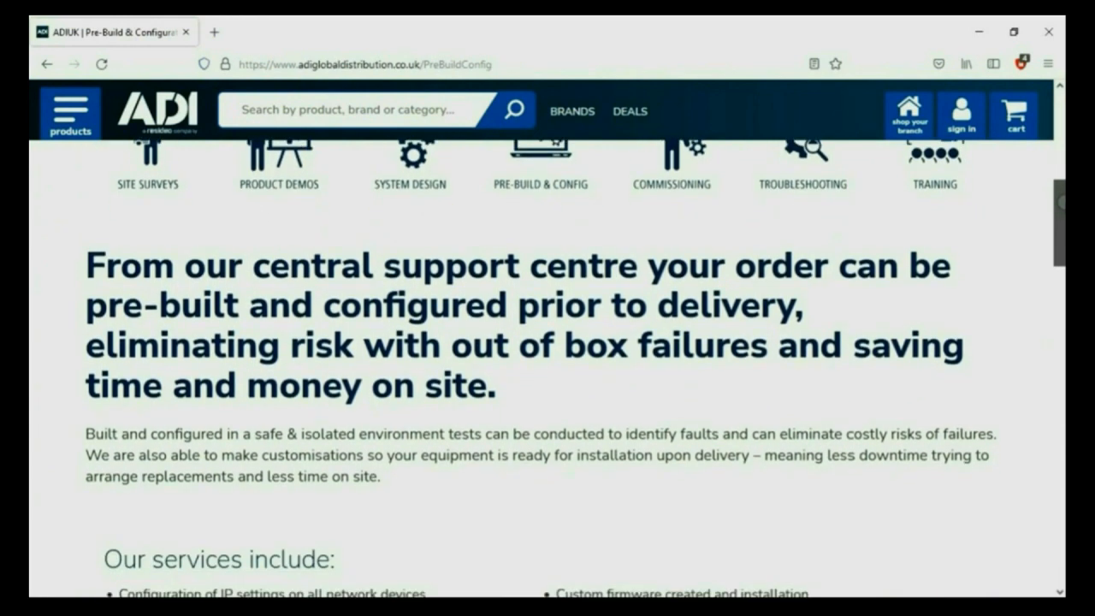
scroll(548, 368, down, 4)
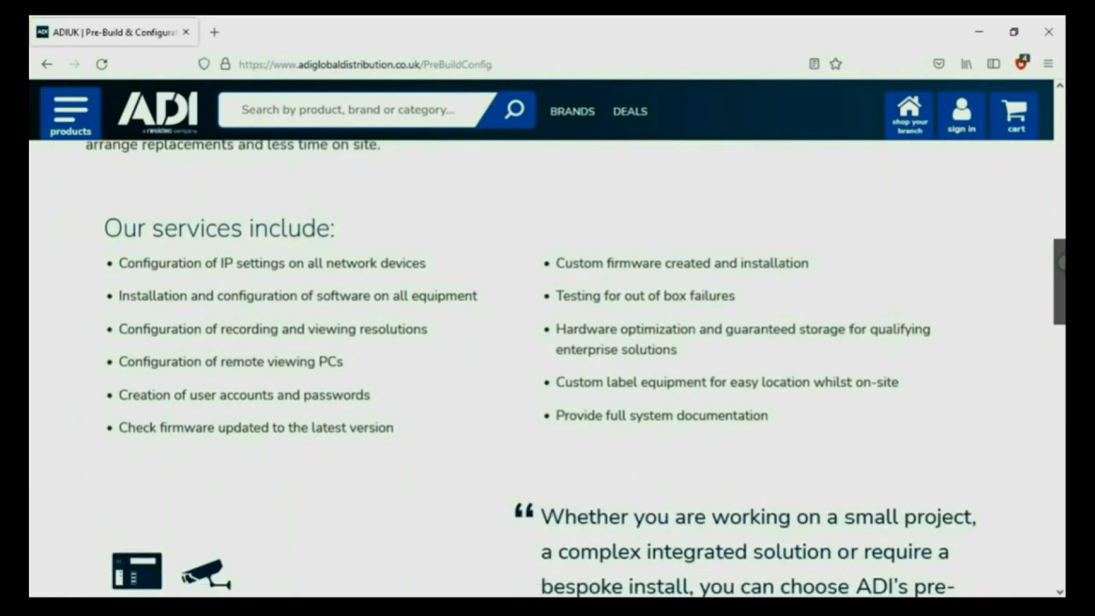
scroll(547, 368, down, 4)
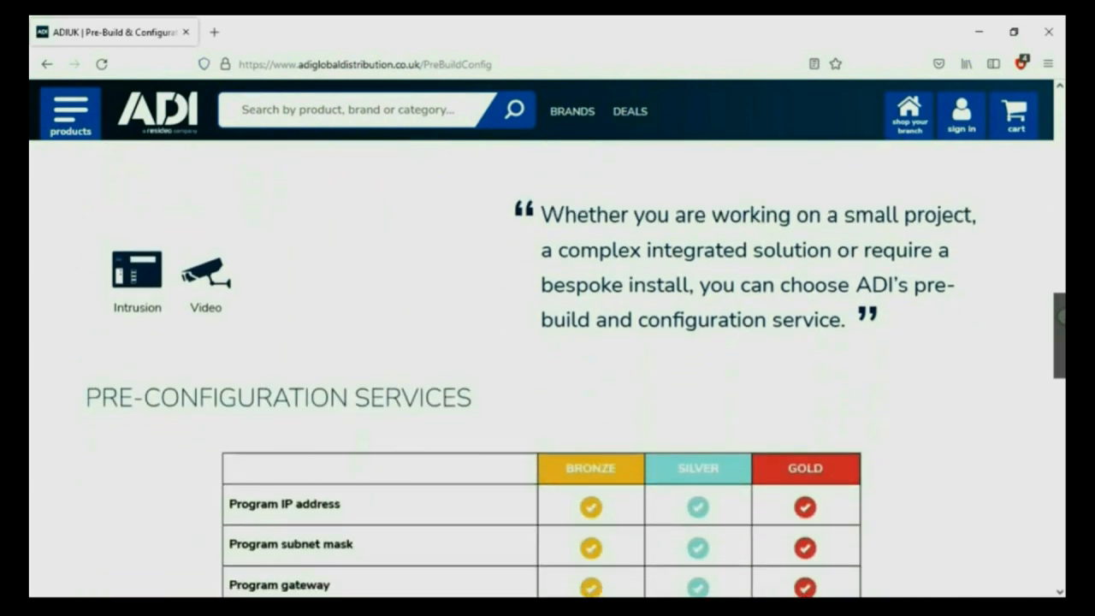
scroll(547, 368, down, 4)
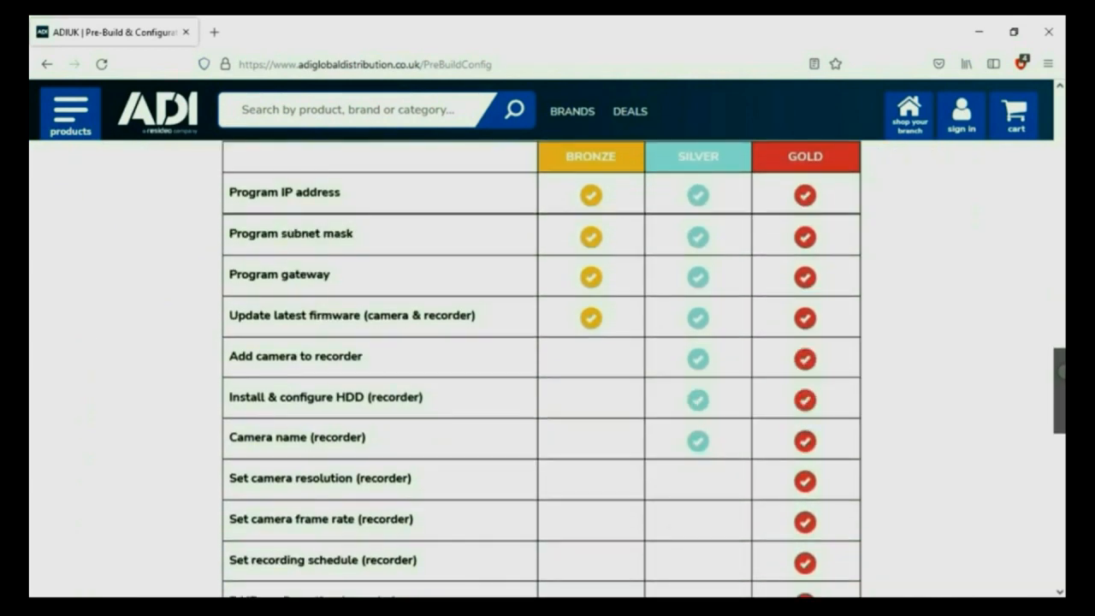
scroll(547, 368, down, 2)
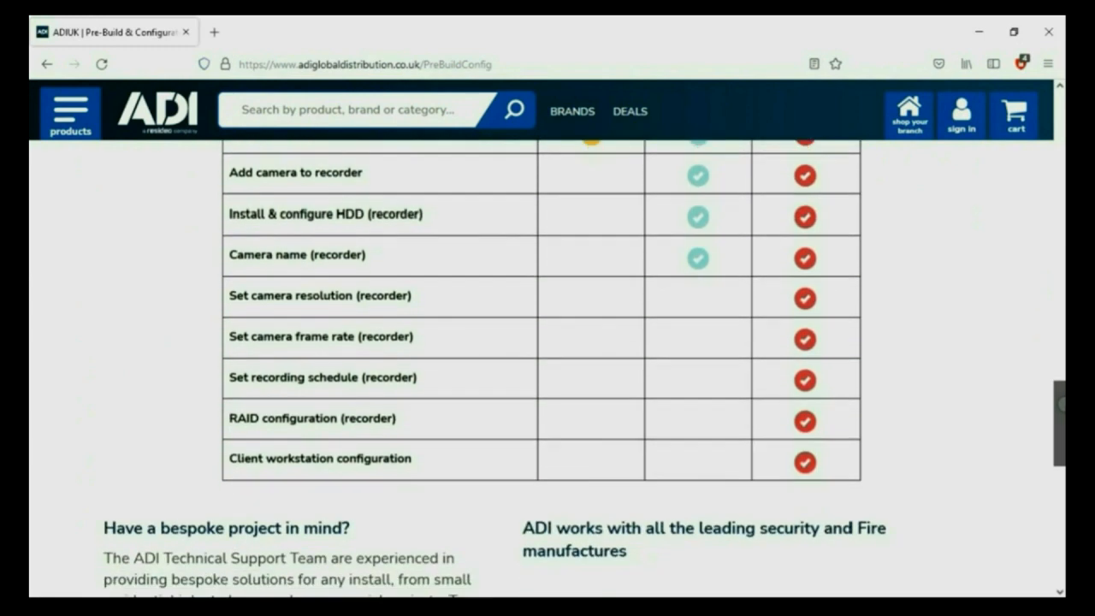
scroll(548, 368, down, 2)
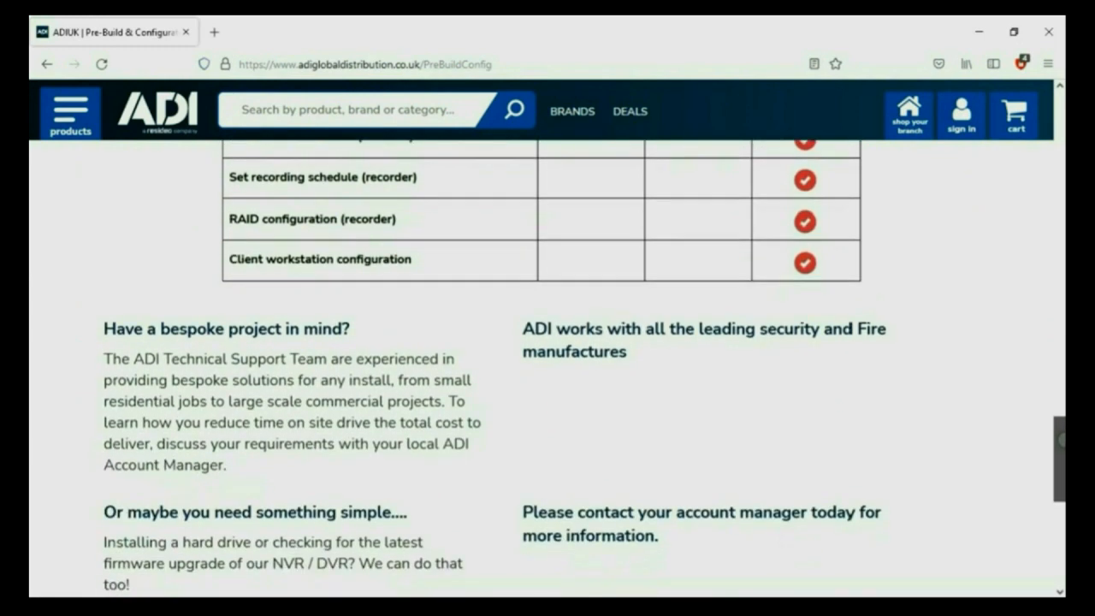
scroll(548, 368, down, 2)
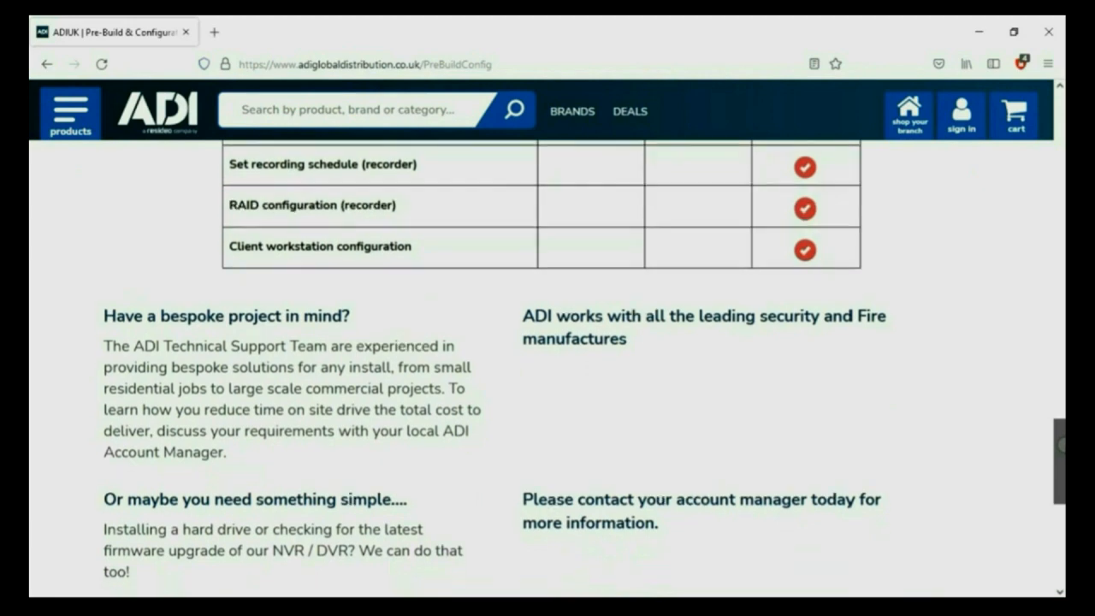